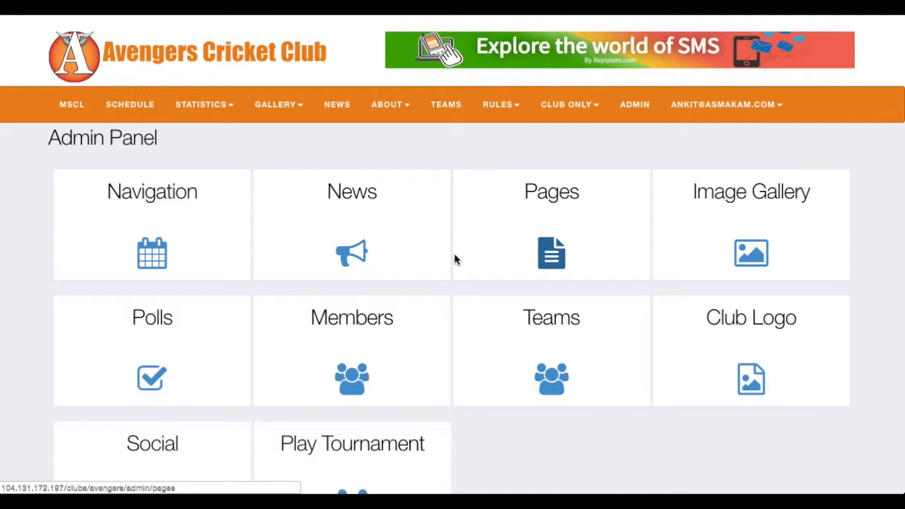
Start a new item in the club's news management and attach android-icon.png from the Desktop as its image.
{"action": "left_click", "coordinate": [352, 195]}
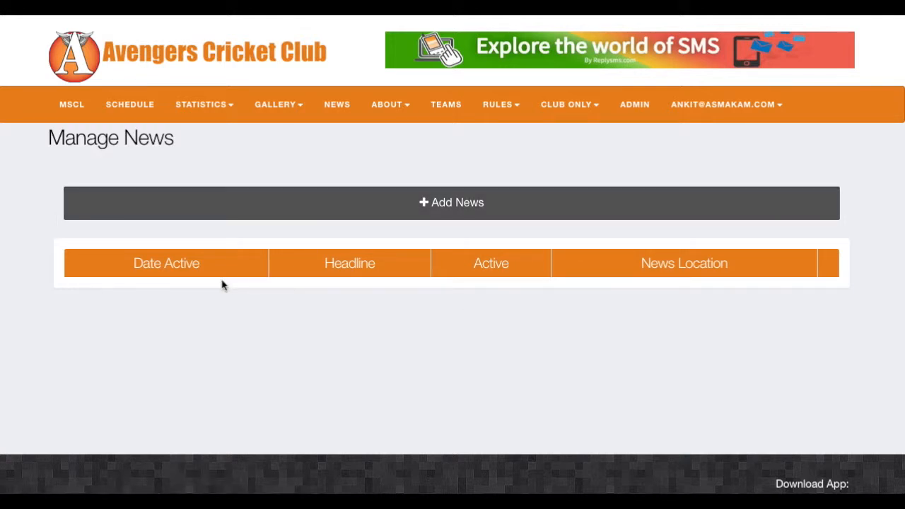
{"action": "left_click", "coordinate": [444, 205]}
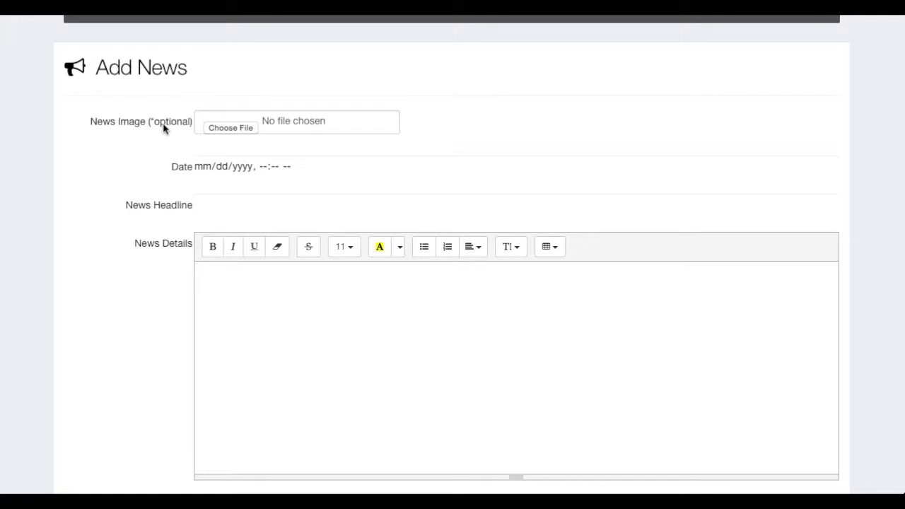
{"action": "left_click", "coordinate": [234, 131]}
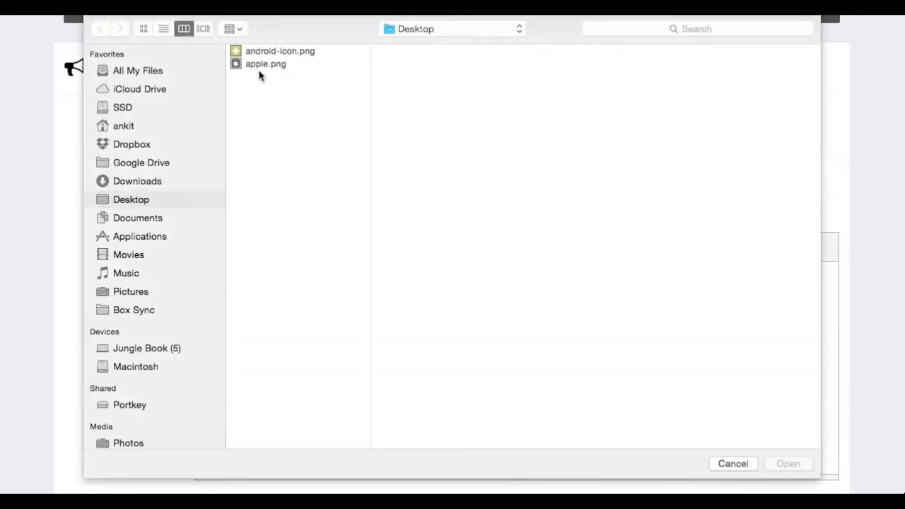
{"action": "left_click", "coordinate": [271, 53]}
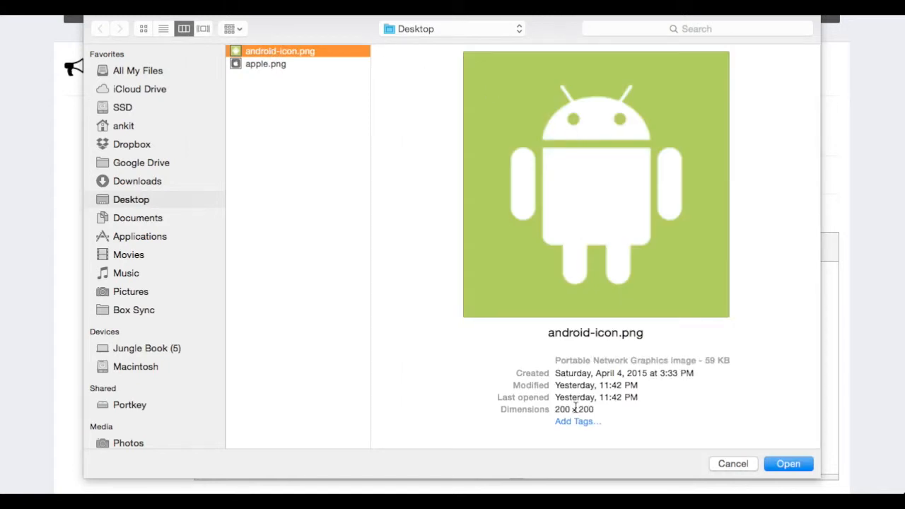
{"action": "left_click", "coordinate": [789, 468]}
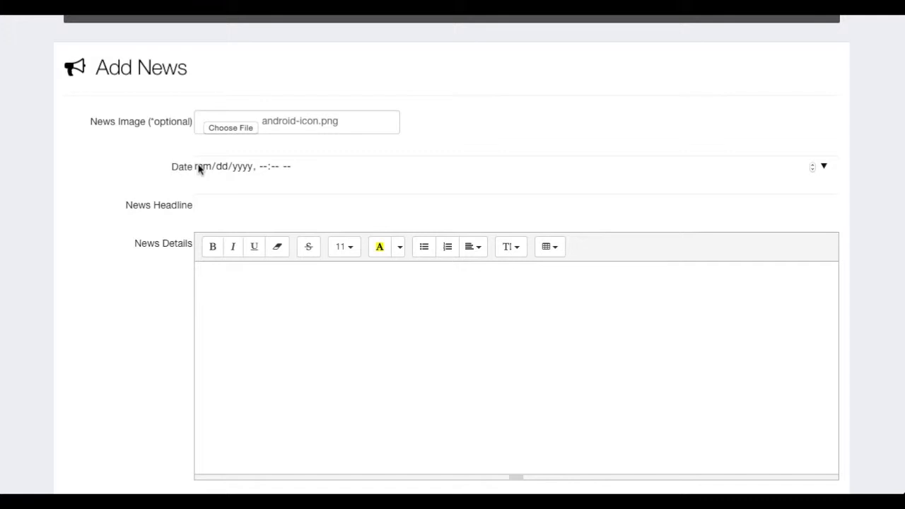
Set the news item's date and time to 04/29/2015, 08:00 AM.
{"action": "scroll", "coordinate": [199, 168], "scroll_direction": "up", "scroll_amount": 1}
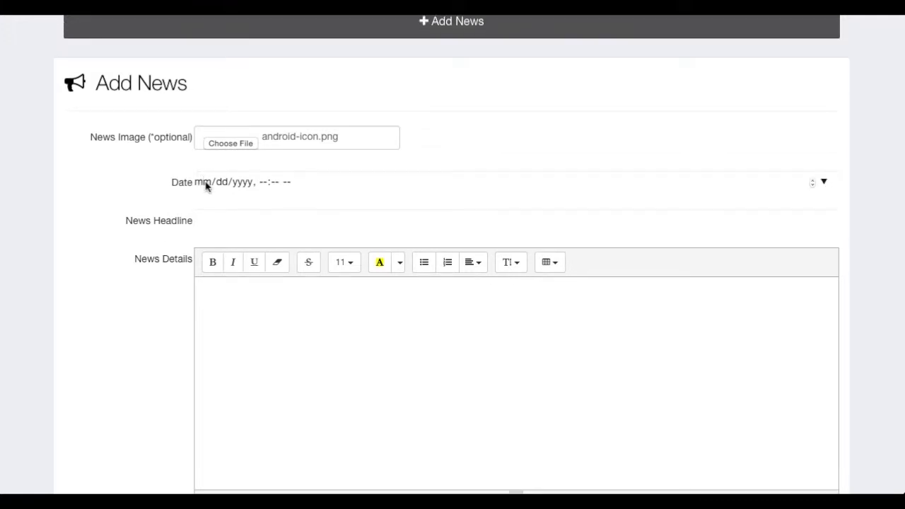
{"action": "left_click", "coordinate": [208, 188]}
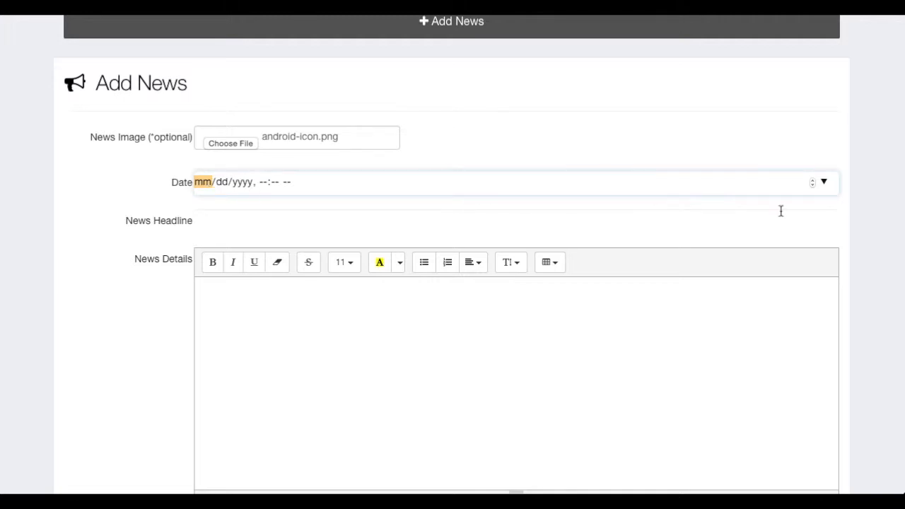
{"action": "left_click", "coordinate": [824, 183]}
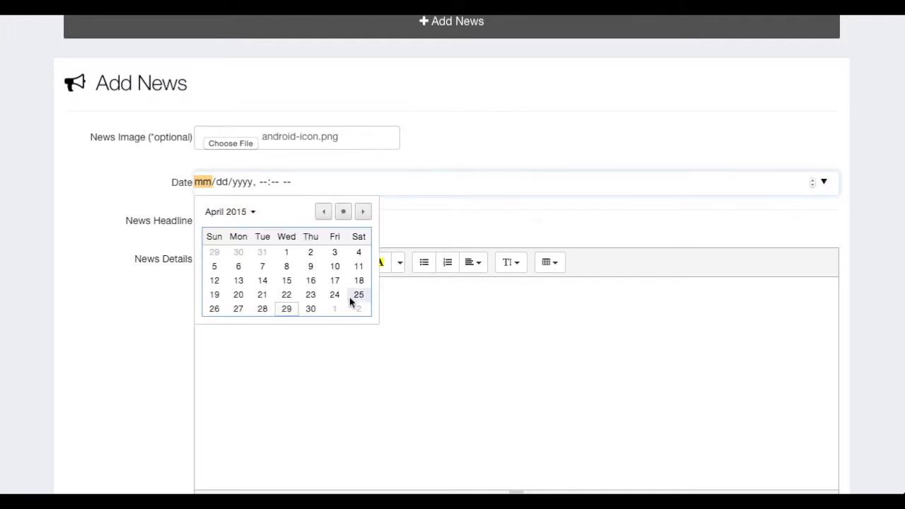
{"action": "left_click", "coordinate": [287, 309]}
{"action": "left_click", "coordinate": [257, 182]}
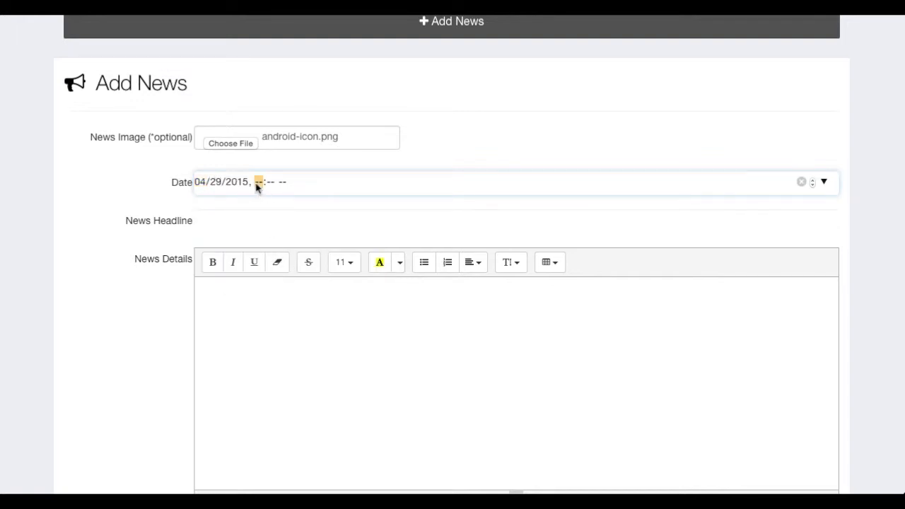
{"action": "type", "text": "0800a"}
Enter "App now on Google Store" as the news headline and "Check it out now." as the news details.
{"action": "left_click", "coordinate": [222, 219]}
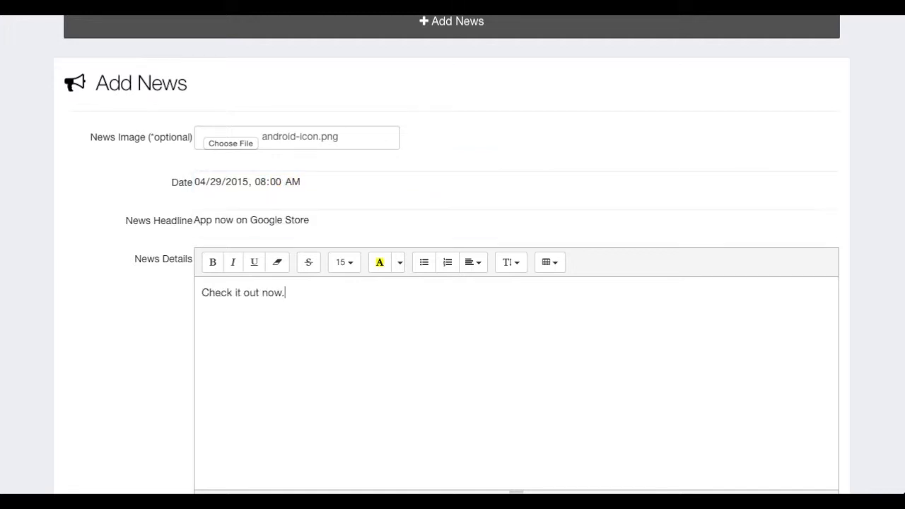
{"action": "scroll", "coordinate": [220, 269], "scroll_direction": "down", "scroll_amount": 1}
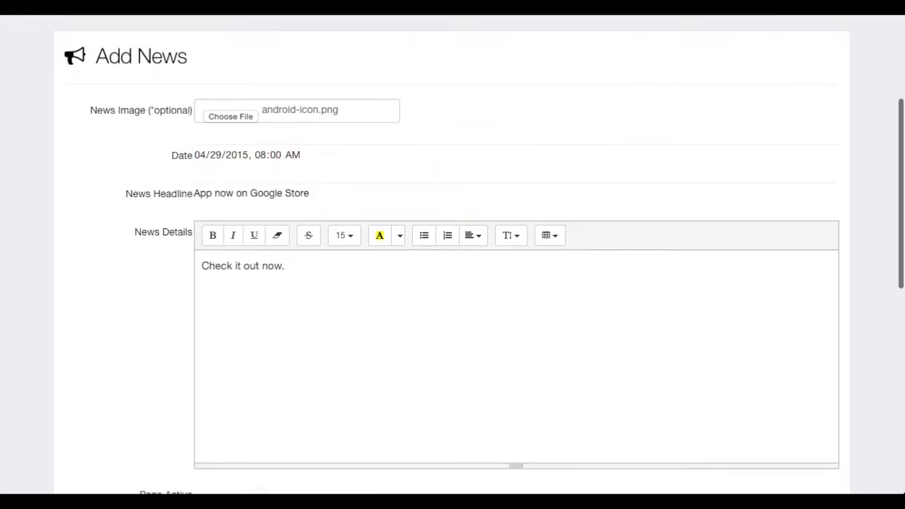
Make the word "Check" bold and underline the word "now" in the news details.
{"action": "double_click", "coordinate": [221, 265]}
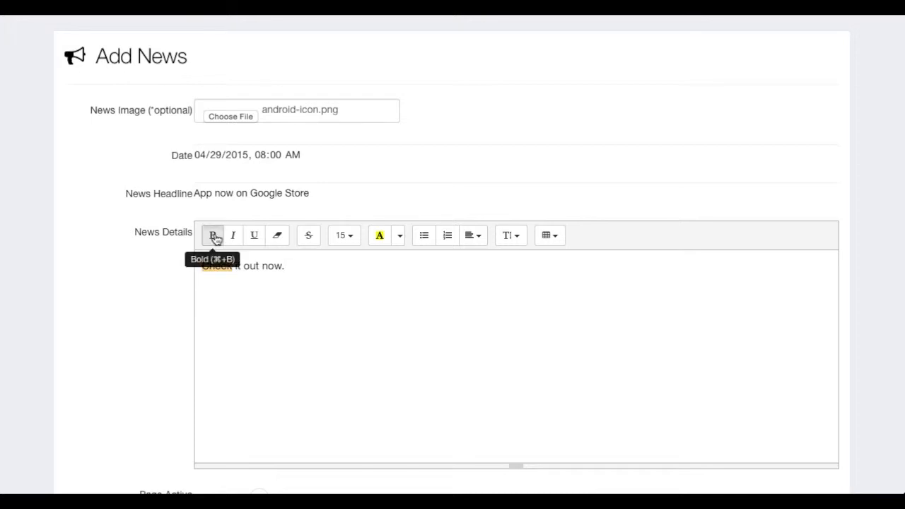
{"action": "left_click", "coordinate": [213, 236]}
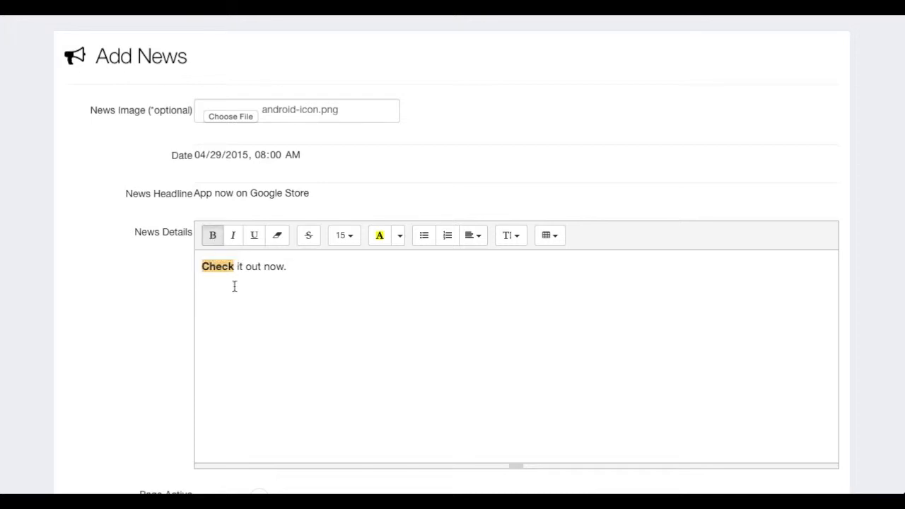
{"action": "double_click", "coordinate": [274, 266]}
{"action": "left_click", "coordinate": [256, 235]}
{"action": "left_click", "coordinate": [295, 269]}
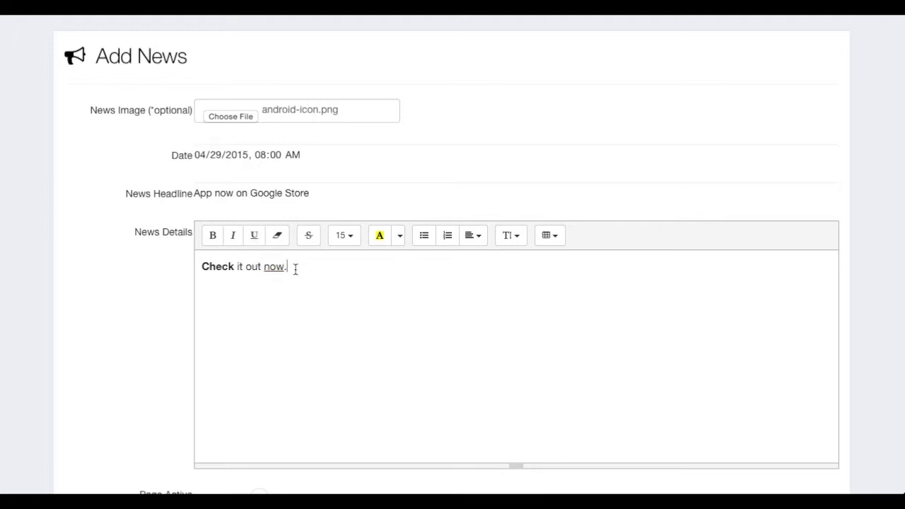
Mark the news item as active and set its news placement to Featured.
{"action": "scroll", "coordinate": [296, 269], "scroll_direction": "down", "scroll_amount": 1}
{"action": "scroll", "coordinate": [295, 269], "scroll_direction": "down", "scroll_amount": 4}
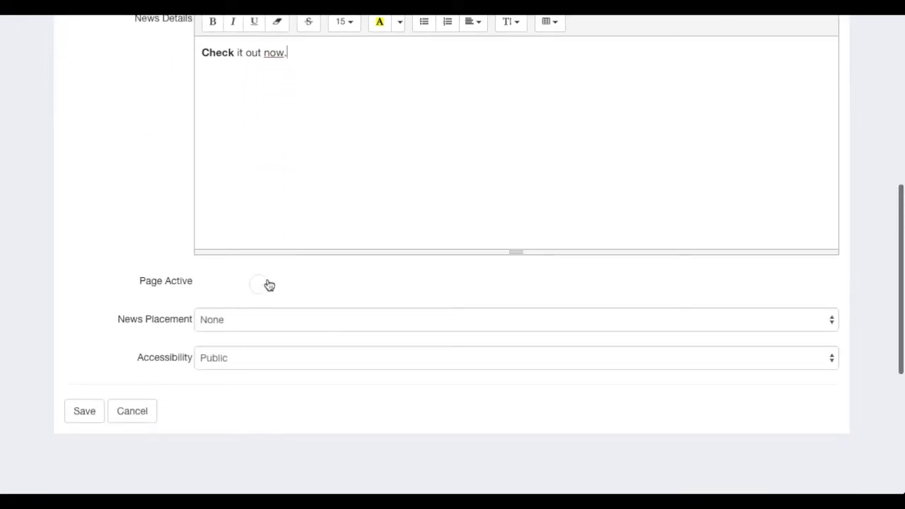
{"action": "left_click", "coordinate": [260, 286]}
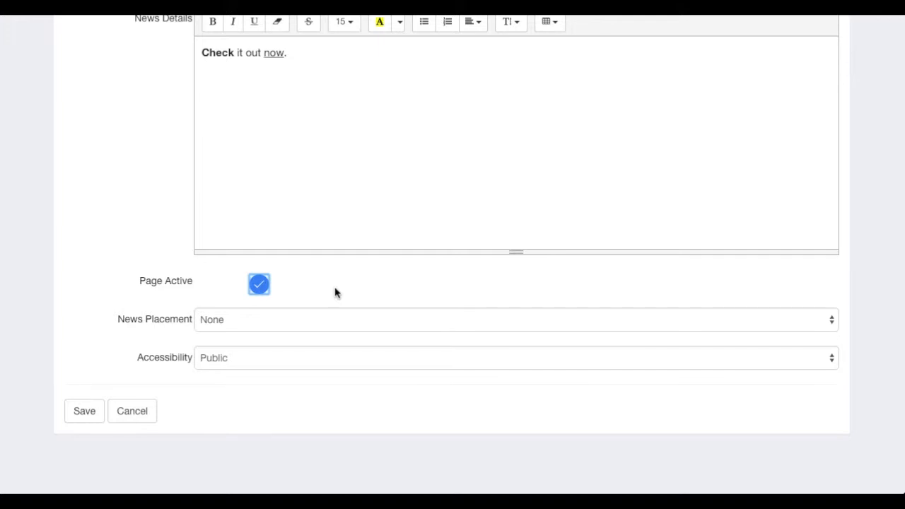
{"action": "scroll", "coordinate": [336, 293], "scroll_direction": "down", "scroll_amount": 1}
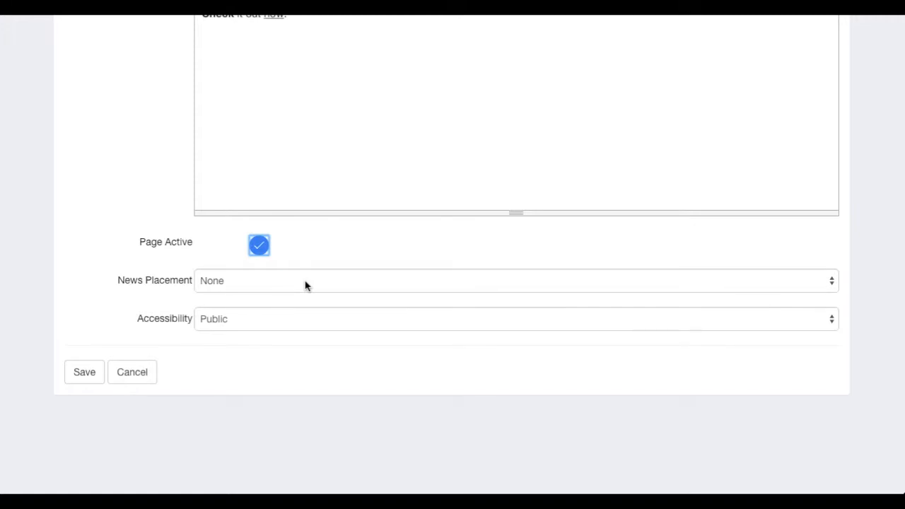
{"action": "left_click", "coordinate": [306, 284]}
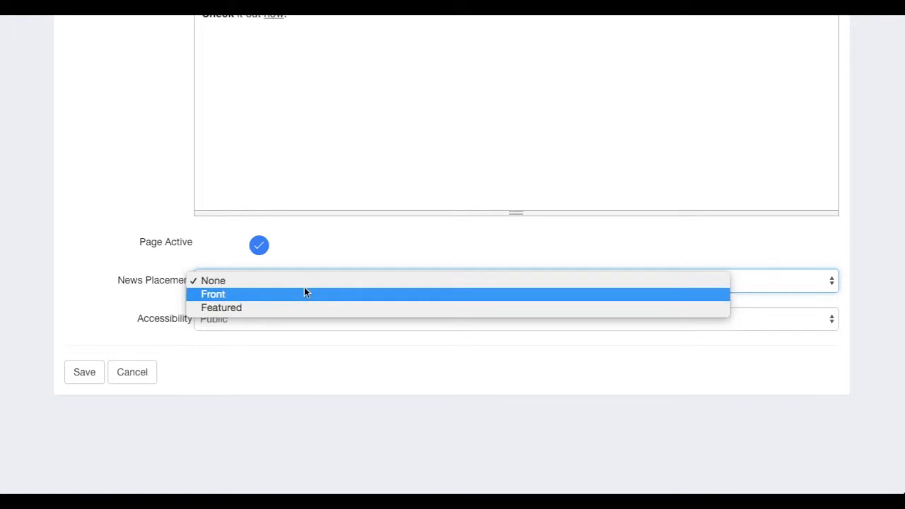
{"action": "left_click", "coordinate": [306, 294]}
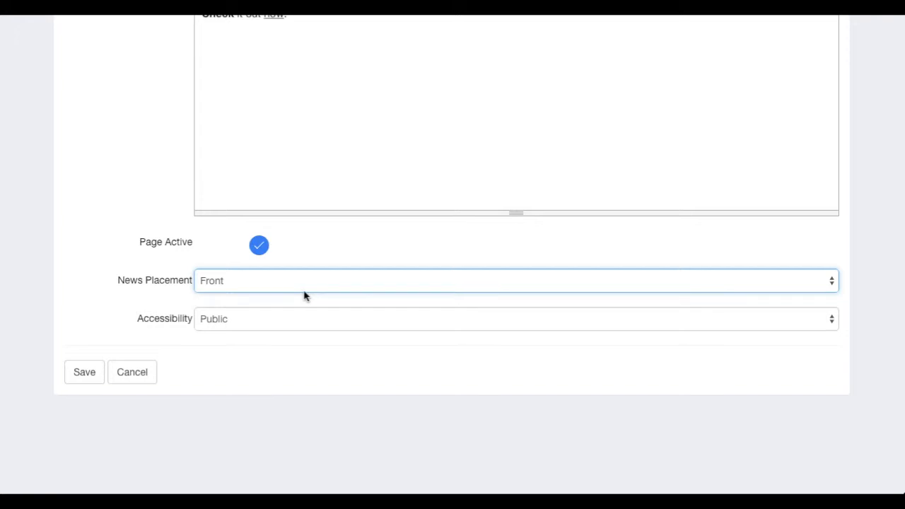
{"action": "left_click", "coordinate": [316, 275]}
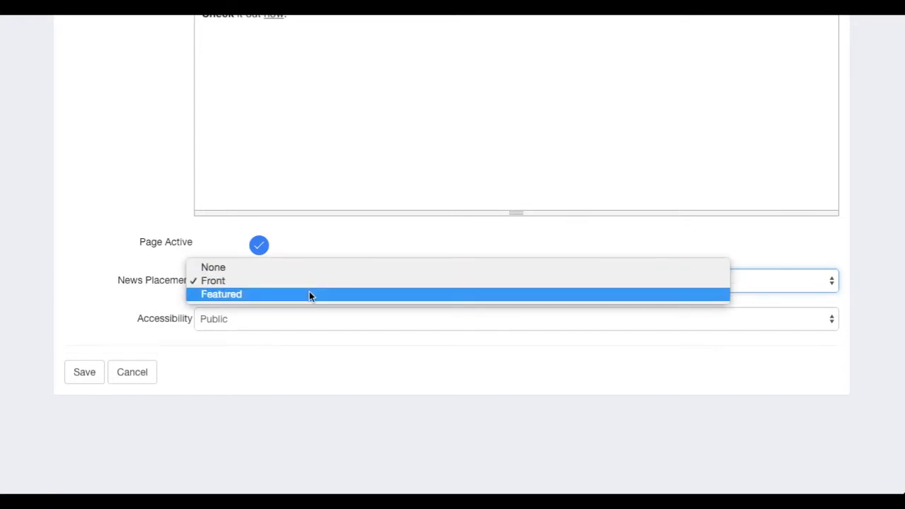
{"action": "left_click", "coordinate": [309, 294]}
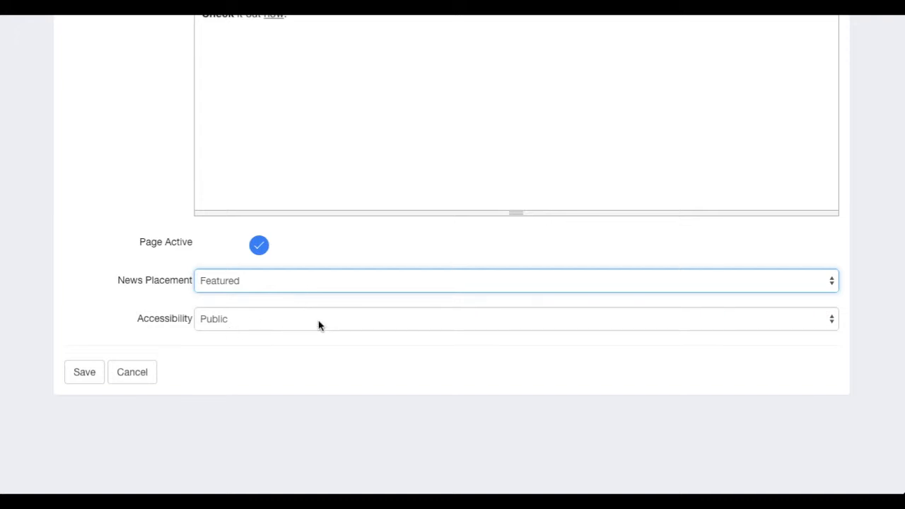
Set the news item's accessibility to Public and save it.
{"action": "left_click", "coordinate": [318, 326]}
{"action": "left_click", "coordinate": [315, 338]}
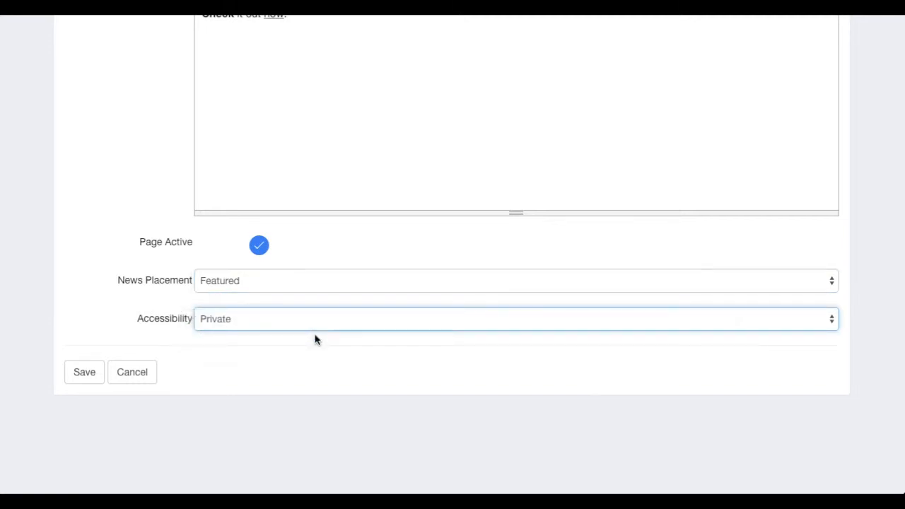
{"action": "left_click", "coordinate": [323, 324]}
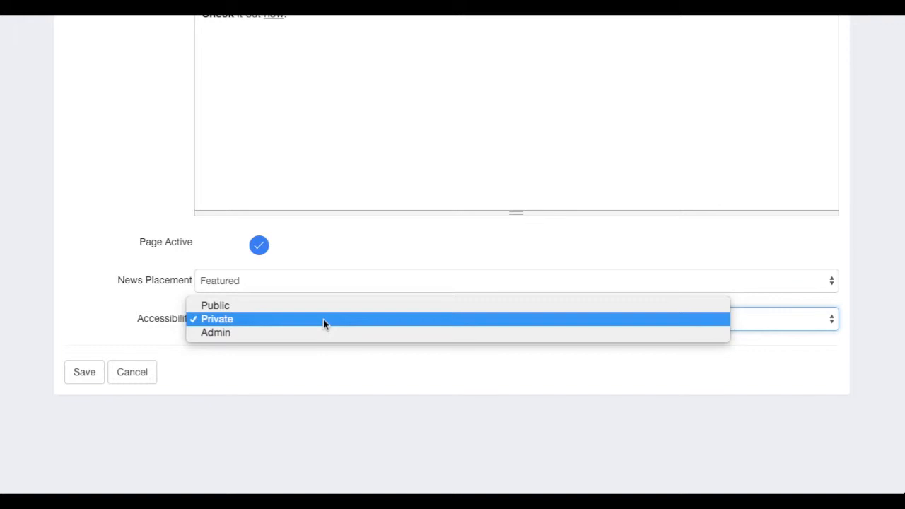
{"action": "left_click", "coordinate": [330, 309]}
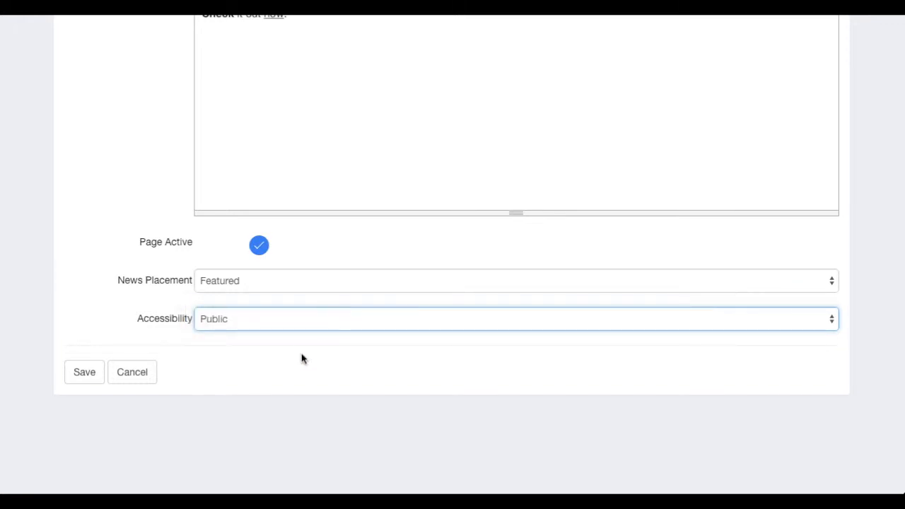
{"action": "left_click", "coordinate": [80, 372]}
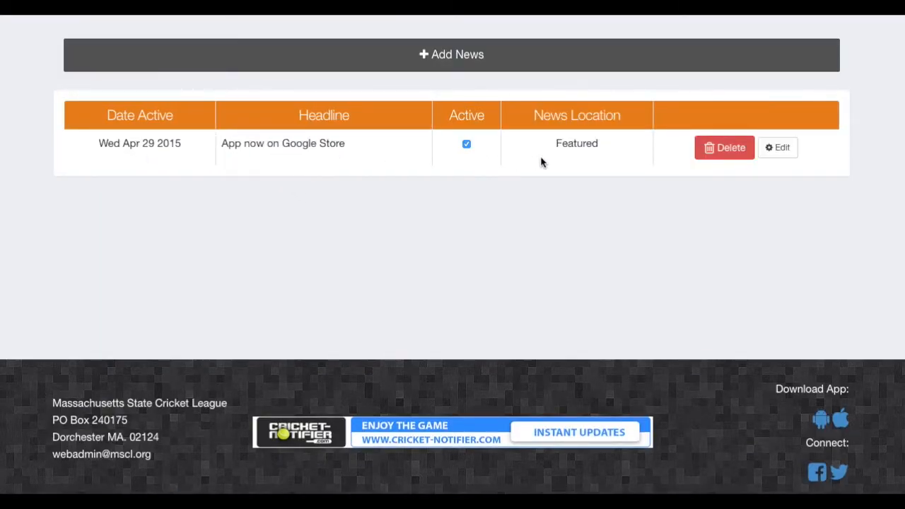
Go to the club's home page and open the featured article to examine its content and comment section.
{"action": "double_click", "coordinate": [582, 146]}
{"action": "scroll", "coordinate": [582, 146], "scroll_direction": "up", "scroll_amount": 3}
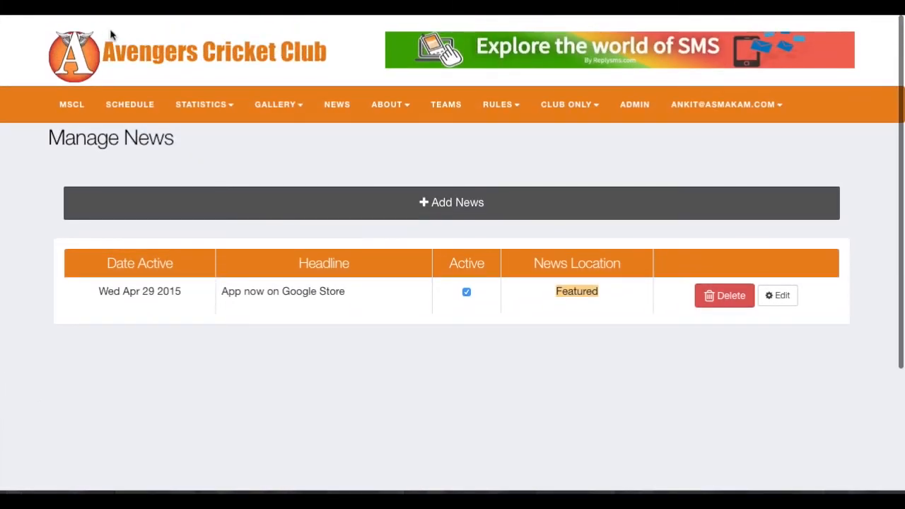
{"action": "left_click", "coordinate": [132, 61]}
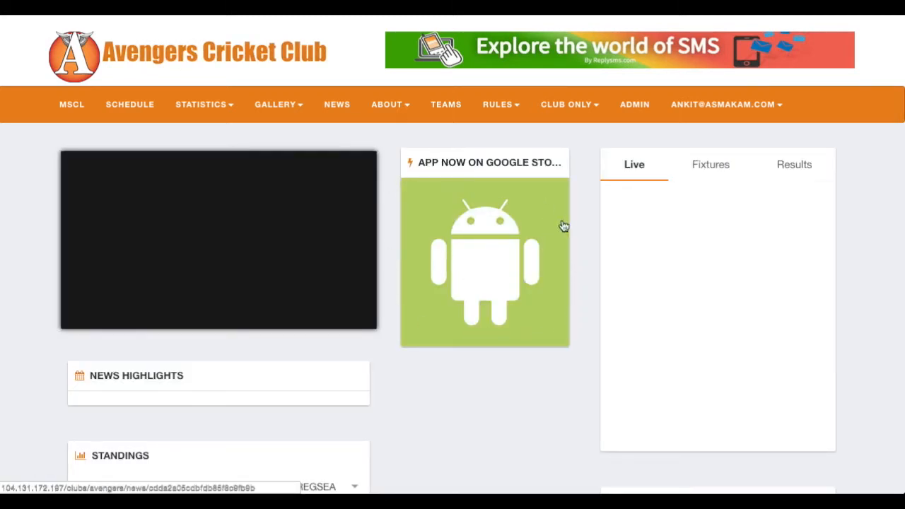
{"action": "left_click", "coordinate": [486, 286]}
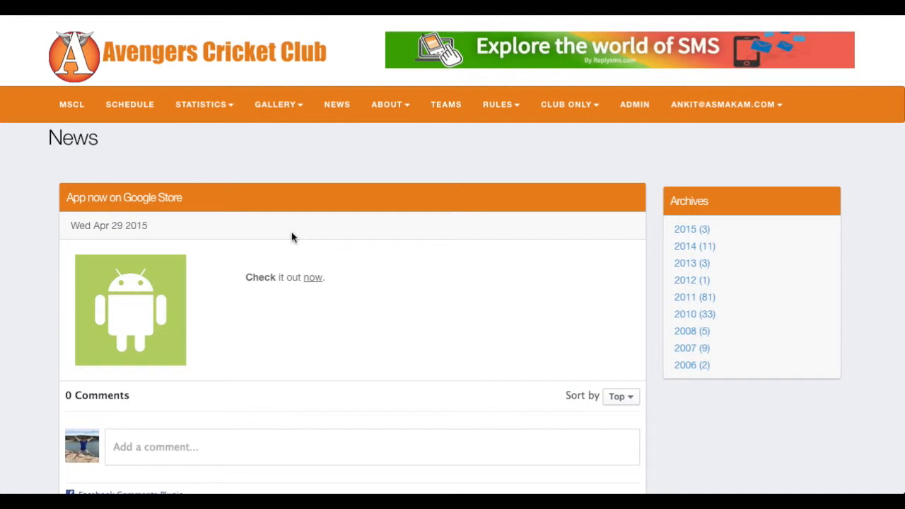
{"action": "scroll", "coordinate": [292, 237], "scroll_direction": "down", "scroll_amount": 3}
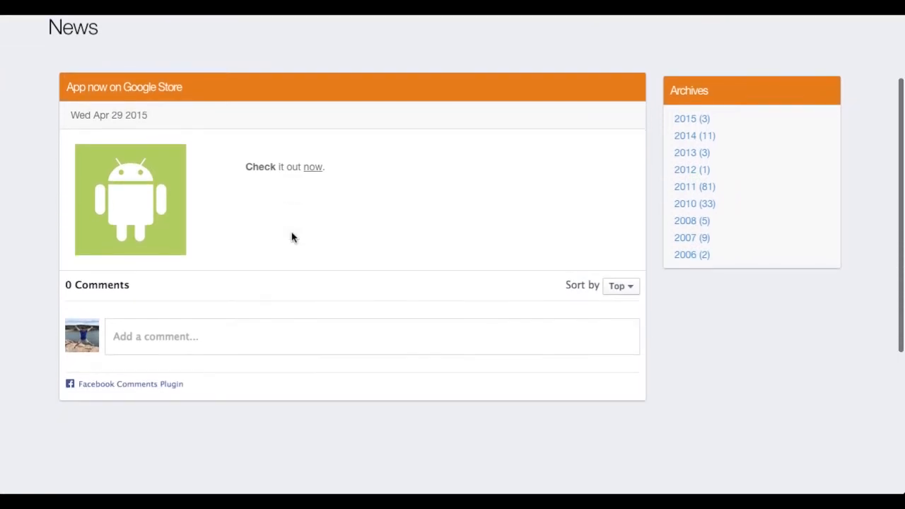
{"action": "left_click", "coordinate": [162, 332]}
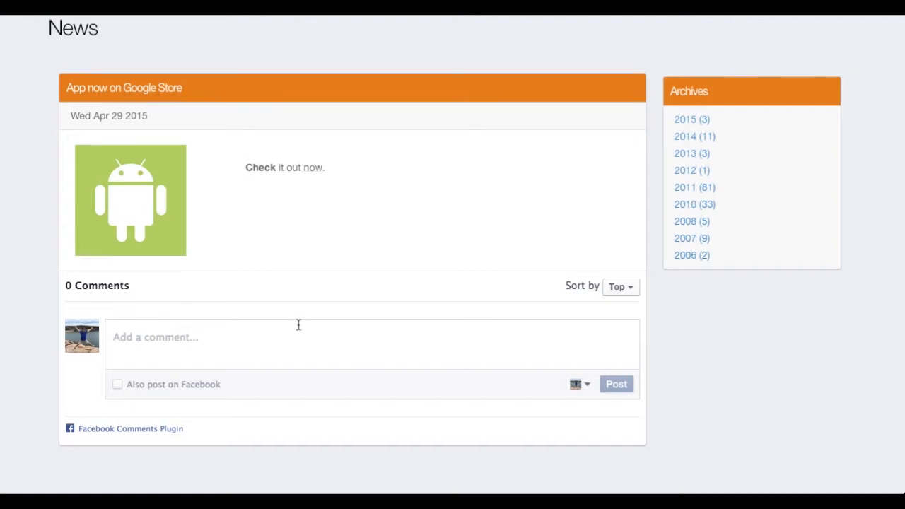
{"action": "scroll", "coordinate": [298, 326], "scroll_direction": "up", "scroll_amount": 3}
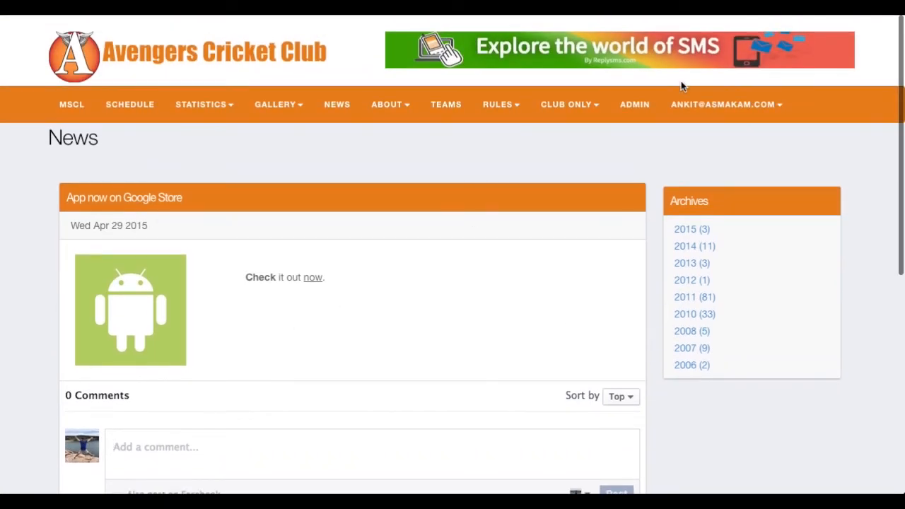
Start a new news item from the admin panel and set its date to 04/29/2015, 08:00 AM.
{"action": "left_click", "coordinate": [635, 105]}
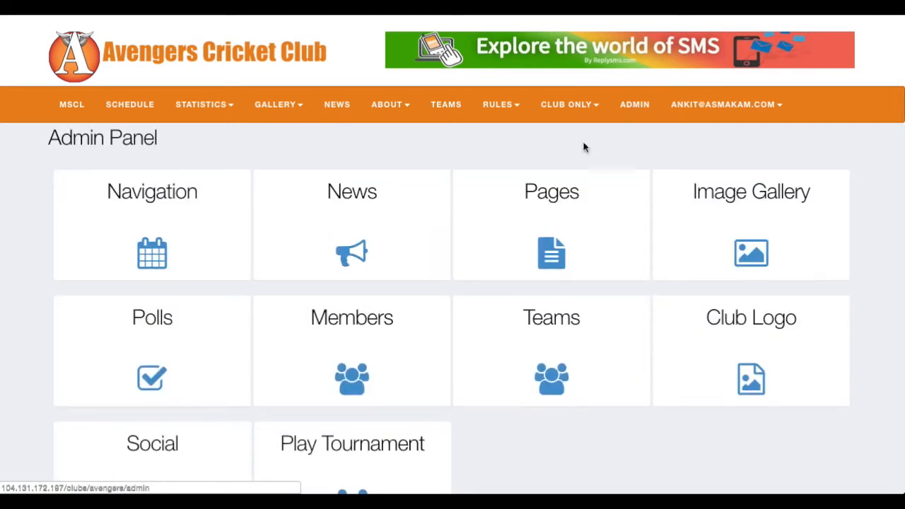
{"action": "left_click", "coordinate": [343, 190]}
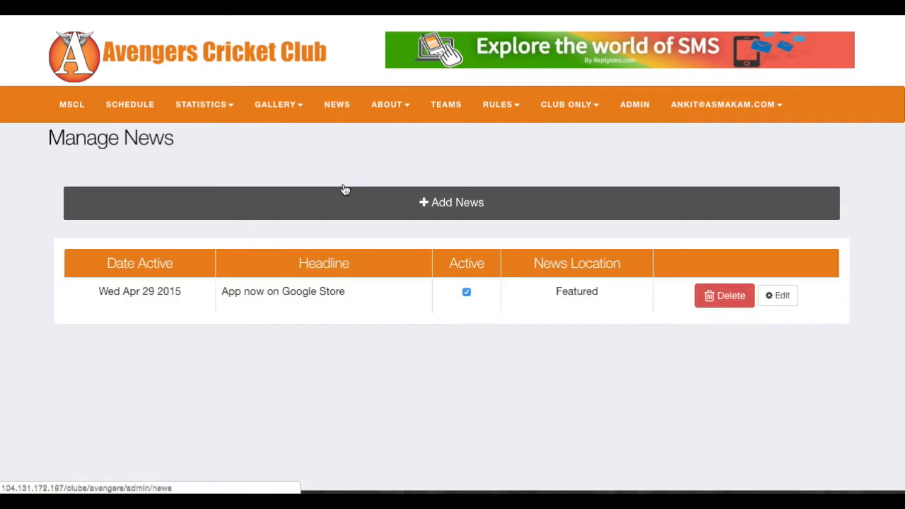
{"action": "left_click", "coordinate": [435, 203]}
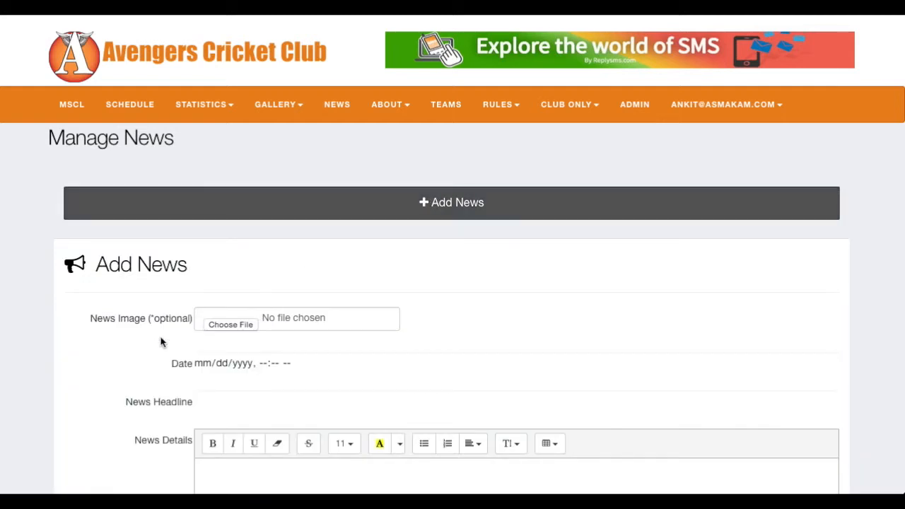
{"action": "left_click", "coordinate": [825, 365]}
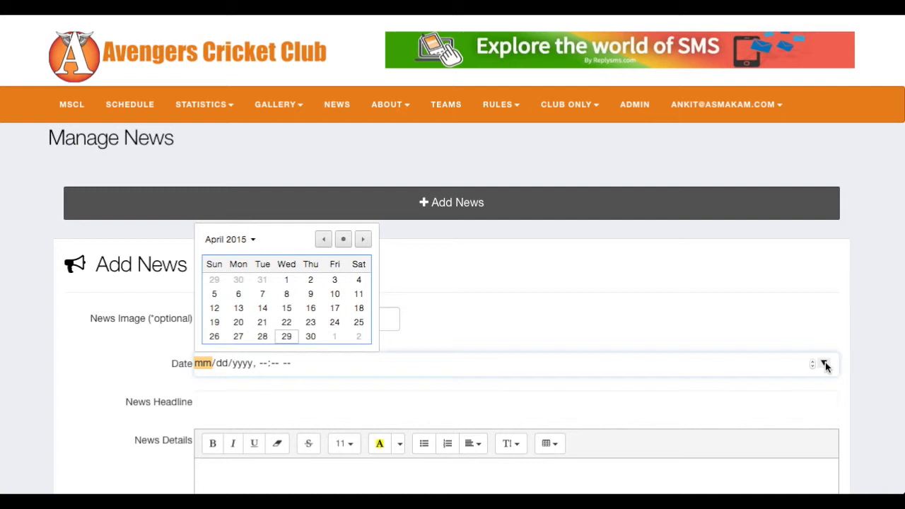
{"action": "left_click", "coordinate": [287, 335]}
{"action": "left_click", "coordinate": [258, 364]}
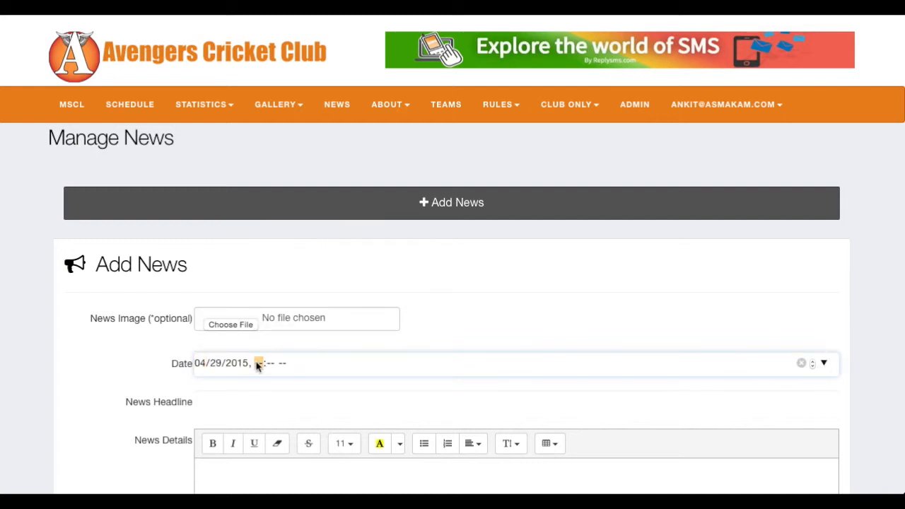
{"action": "type", "text": "0800a"}
Enter the headline "New club website LIVE!" and the news details "Woohoo!".
{"action": "left_click", "coordinate": [224, 400]}
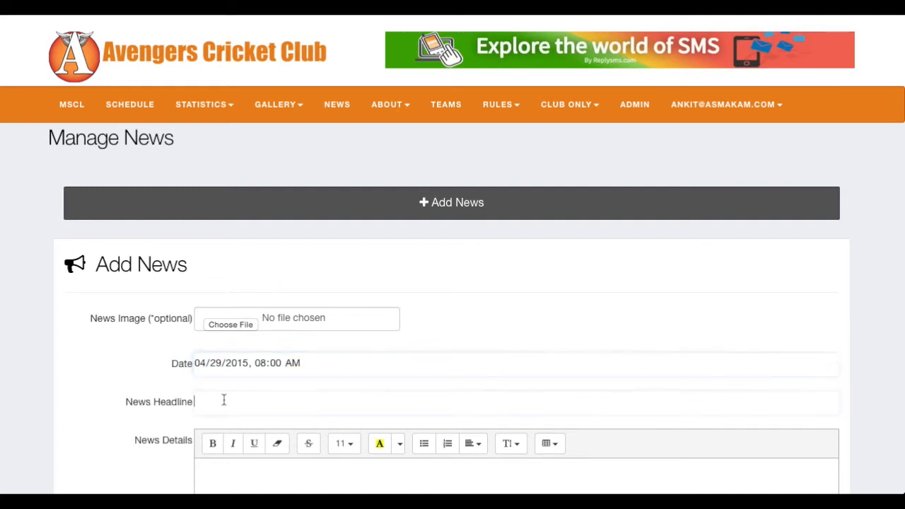
{"action": "type", "text": "New club webs"}
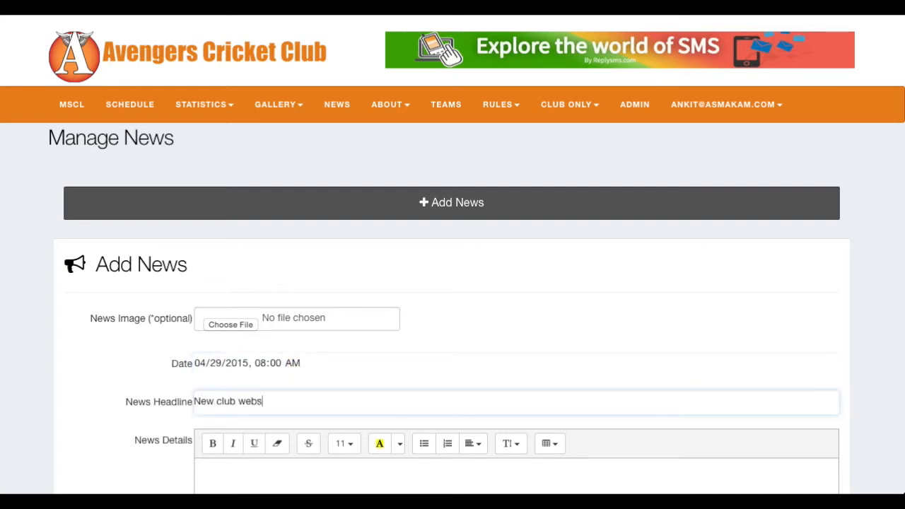
{"action": "type", "text": "ite LIVE!"}
{"action": "scroll", "coordinate": [453, 254], "scroll_direction": "down", "scroll_amount": 1}
{"action": "scroll", "coordinate": [259, 402], "scroll_direction": "down", "scroll_amount": 1}
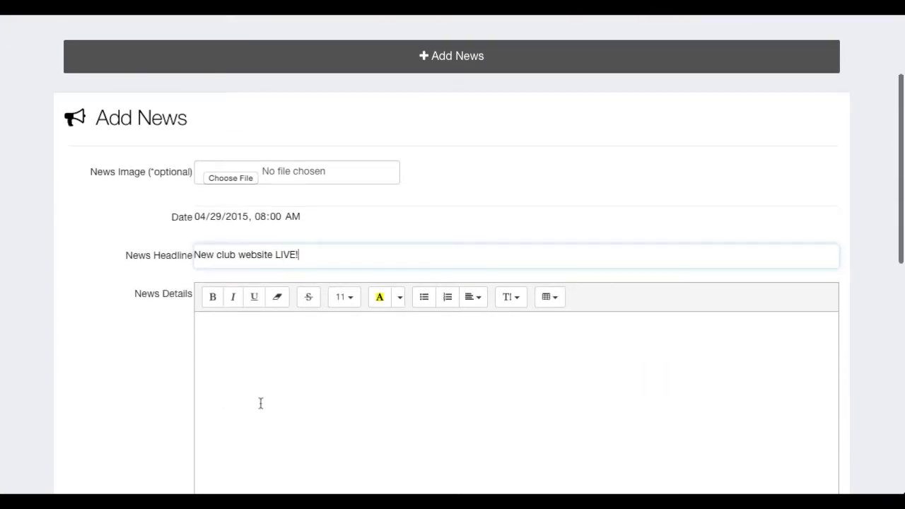
{"action": "left_click", "coordinate": [234, 396]}
{"action": "type", "text": "Woohoo!"}
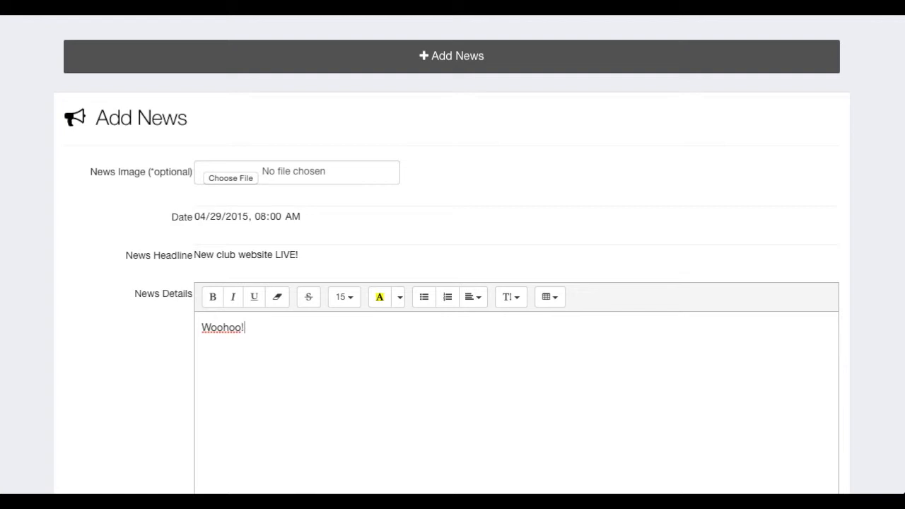
Mark the news item as active, set its news placement to Front and save it.
{"action": "scroll", "coordinate": [453, 283], "scroll_direction": "down", "scroll_amount": 4}
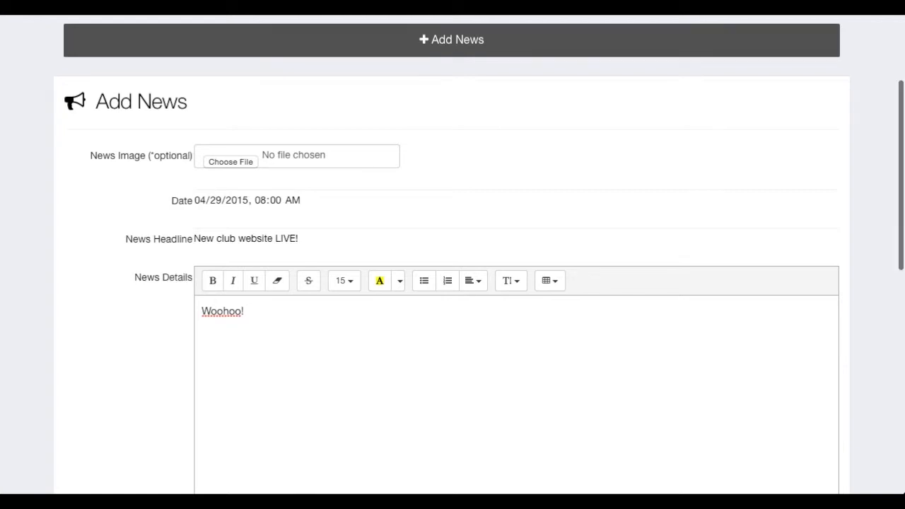
{"action": "left_click", "coordinate": [259, 280]}
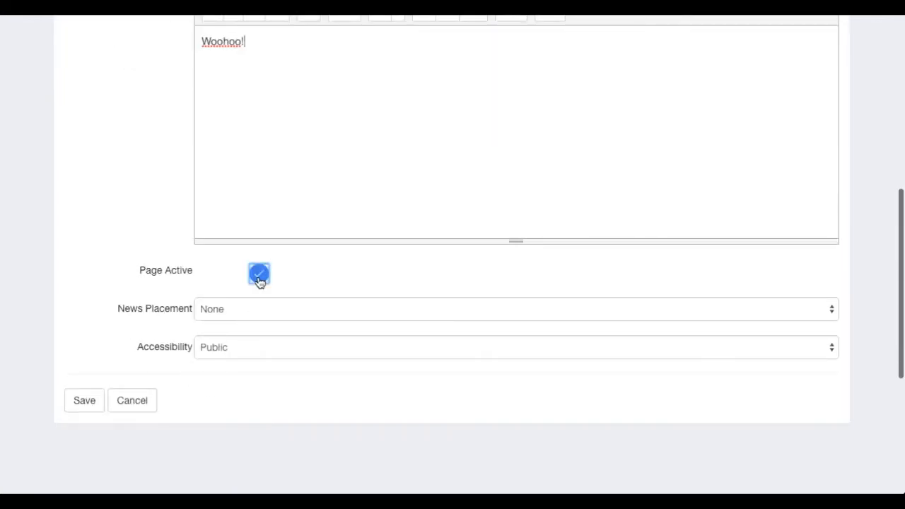
{"action": "left_click", "coordinate": [263, 309]}
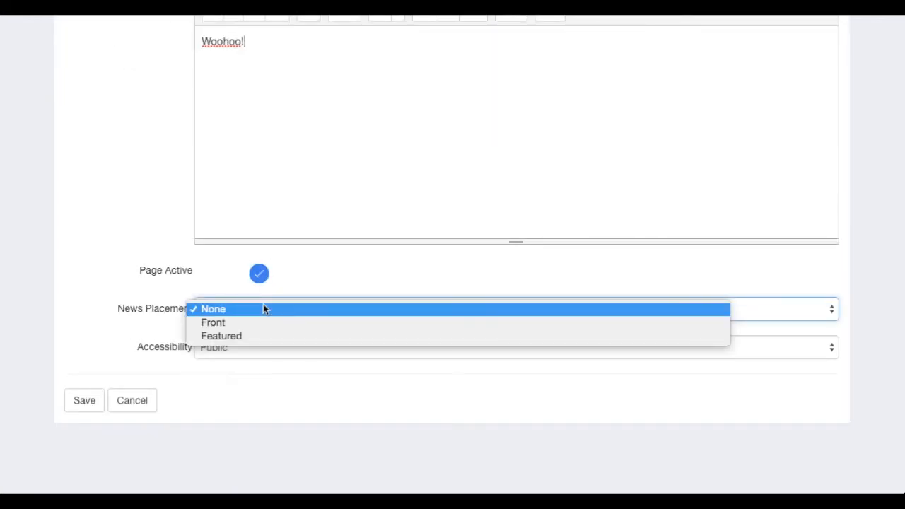
{"action": "left_click", "coordinate": [259, 321]}
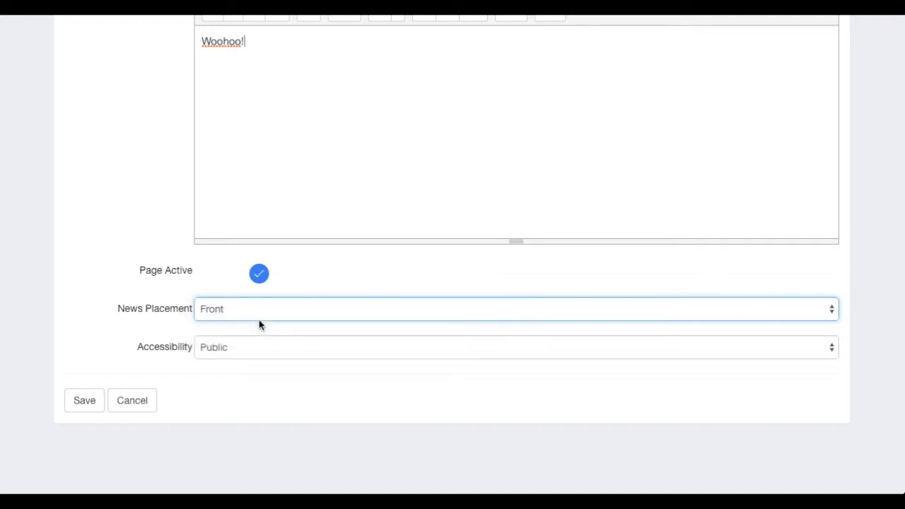
{"action": "left_click", "coordinate": [83, 401]}
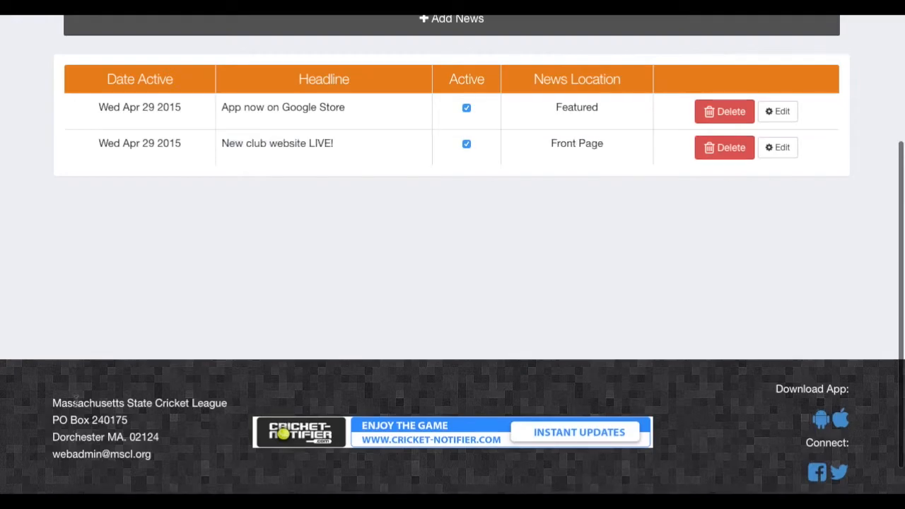
Check the news locations of the listed items and go to the club's home page to examine where they appear.
{"action": "scroll", "coordinate": [288, 253], "scroll_direction": "up", "scroll_amount": 2}
{"action": "scroll", "coordinate": [288, 253], "scroll_direction": "up", "scroll_amount": 1}
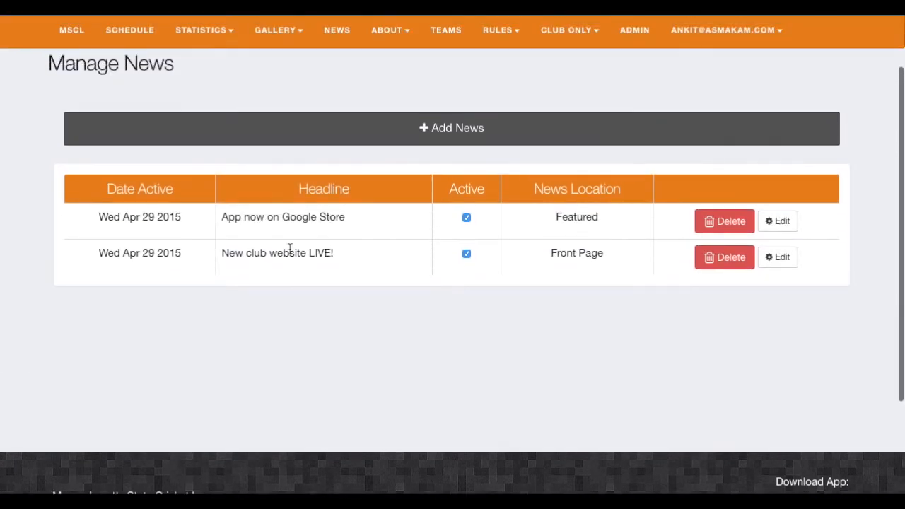
{"action": "double_click", "coordinate": [574, 219]}
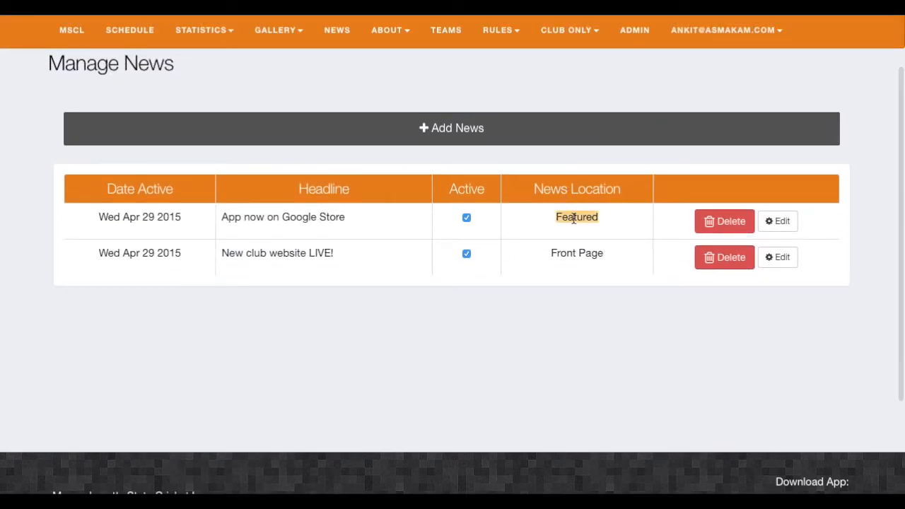
{"action": "double_click", "coordinate": [568, 252]}
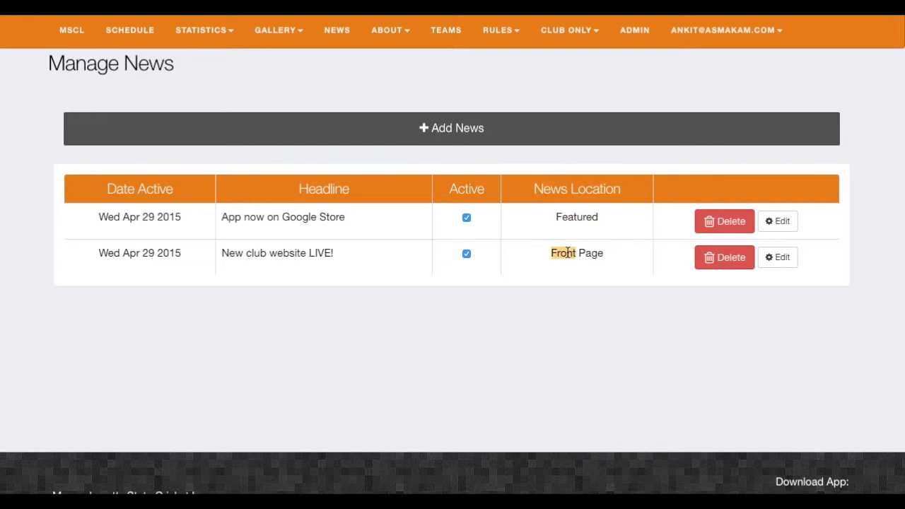
{"action": "scroll", "coordinate": [569, 255], "scroll_direction": "up", "scroll_amount": 2}
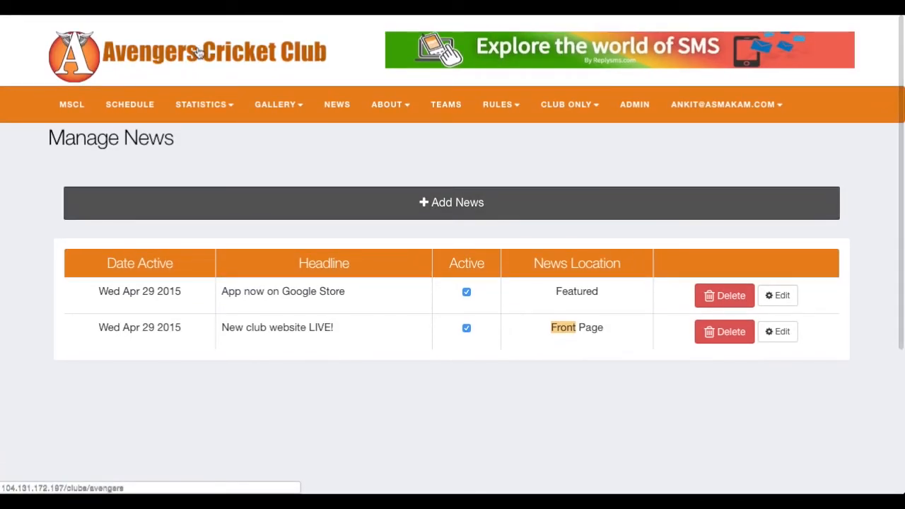
{"action": "left_click", "coordinate": [200, 53]}
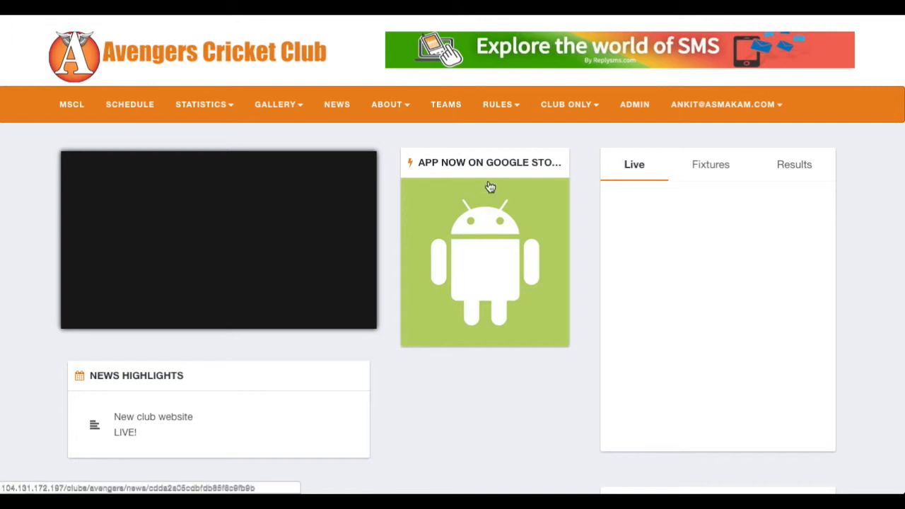
Start another news item from the admin panel, dated 04/29/2015, 08:00 AM, with the headline "News only on news page".
{"action": "left_click", "coordinate": [645, 115]}
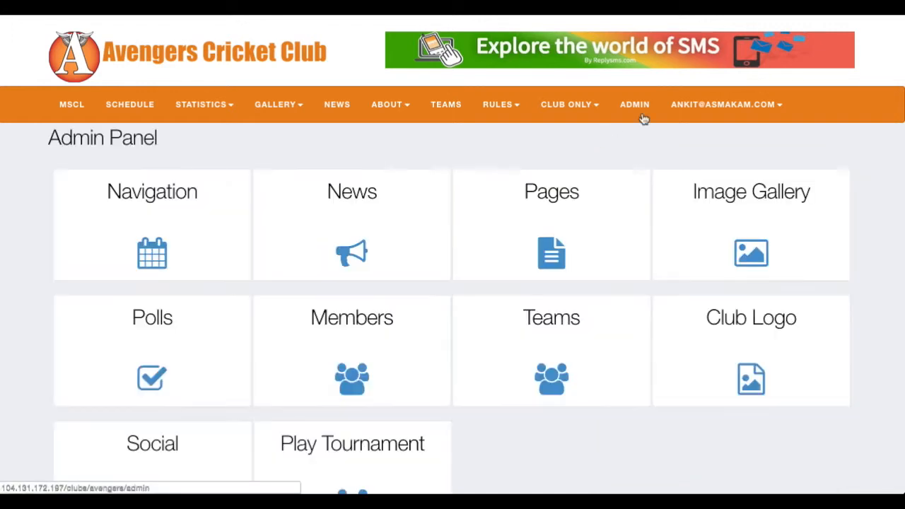
{"action": "left_click", "coordinate": [358, 226]}
{"action": "left_click", "coordinate": [441, 202]}
{"action": "type", "text": "ly on news page"}
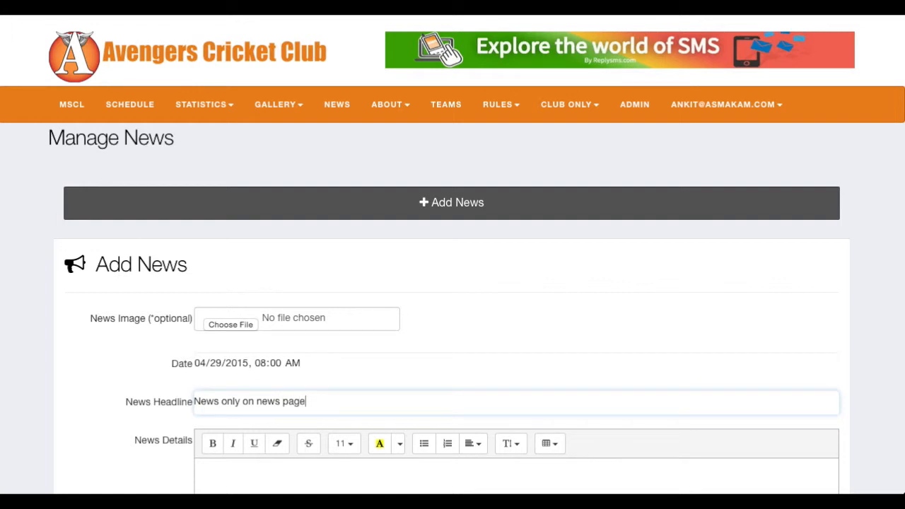
Enter "Test text." as the news details.
{"action": "scroll", "coordinate": [452, 283], "scroll_direction": "down", "scroll_amount": 4}
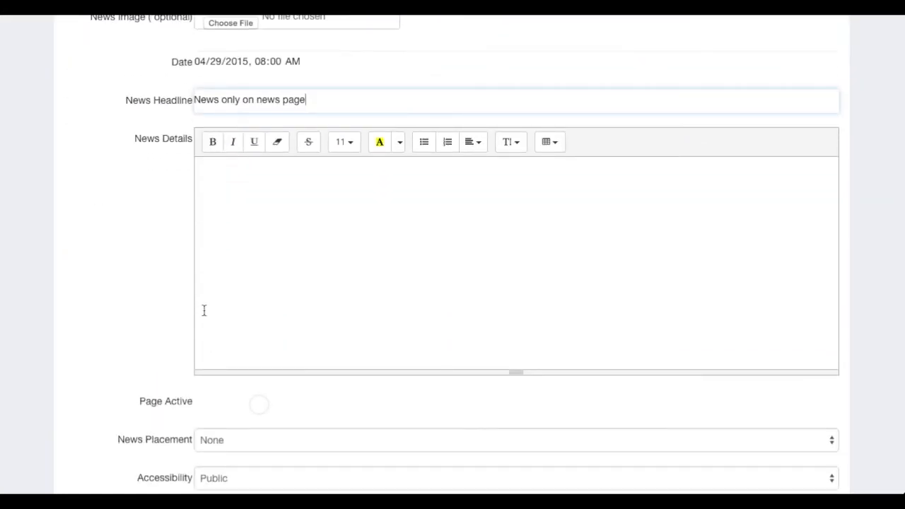
{"action": "left_click", "coordinate": [219, 219]}
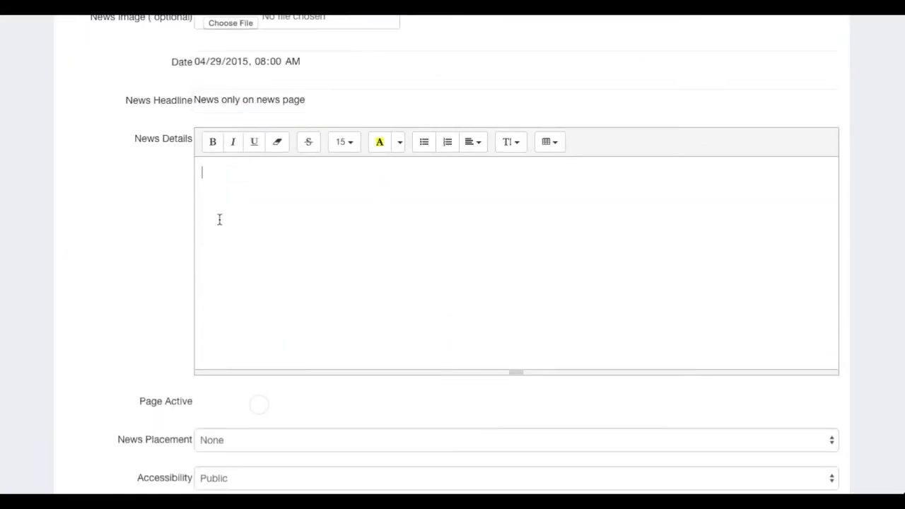
{"action": "type", "text": "Test text."}
Mark the news item as active and save it with the news placement None.
{"action": "scroll", "coordinate": [452, 254], "scroll_direction": "down", "scroll_amount": 2}
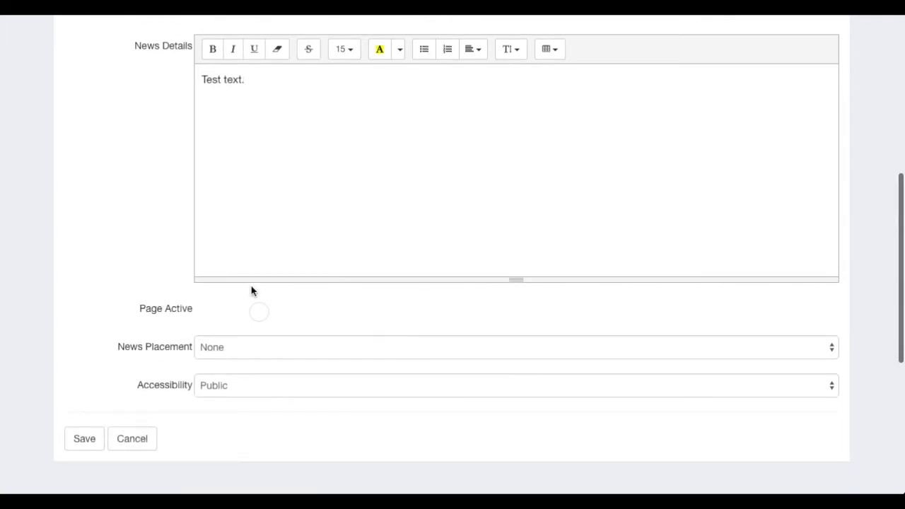
{"action": "left_click", "coordinate": [261, 317]}
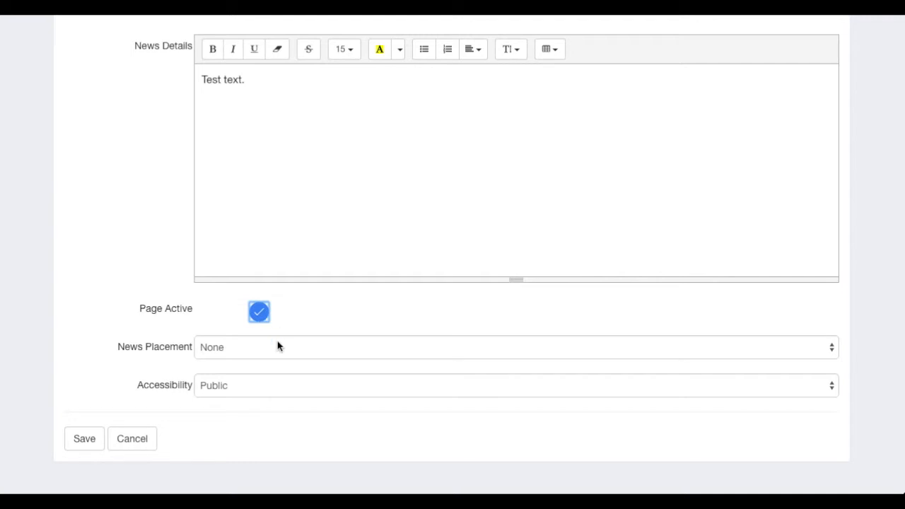
{"action": "left_click", "coordinate": [85, 439]}
Check the news locations in the list, and compare the items shown on the club's home page and news page.
{"action": "scroll", "coordinate": [280, 337], "scroll_direction": "up", "scroll_amount": 2}
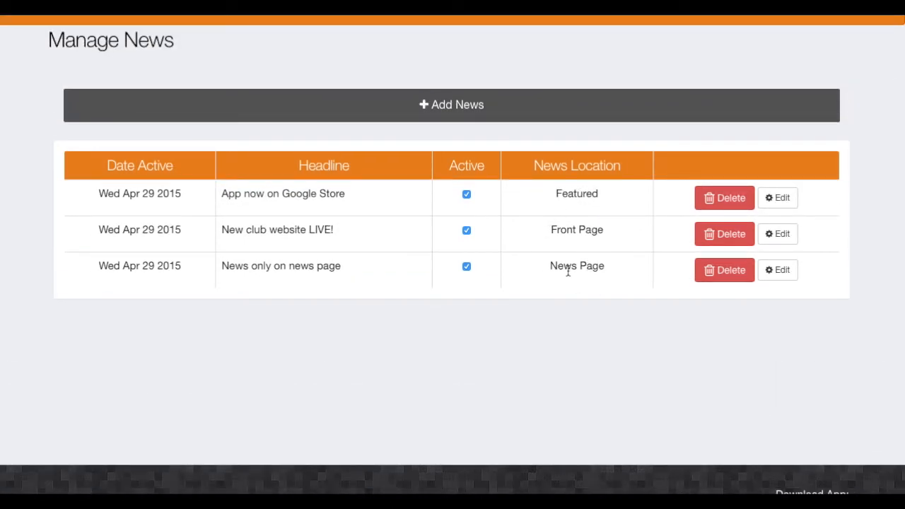
{"action": "scroll", "coordinate": [569, 275], "scroll_direction": "up", "scroll_amount": 2}
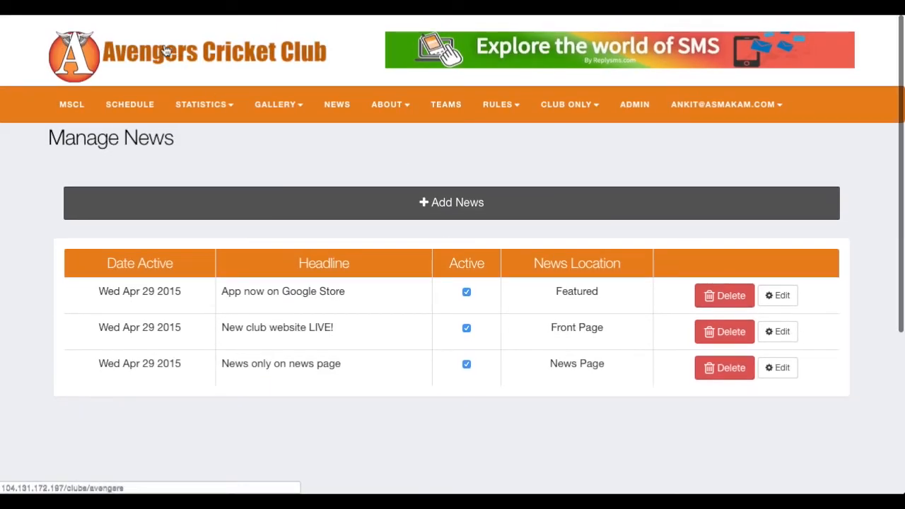
{"action": "left_click", "coordinate": [166, 51]}
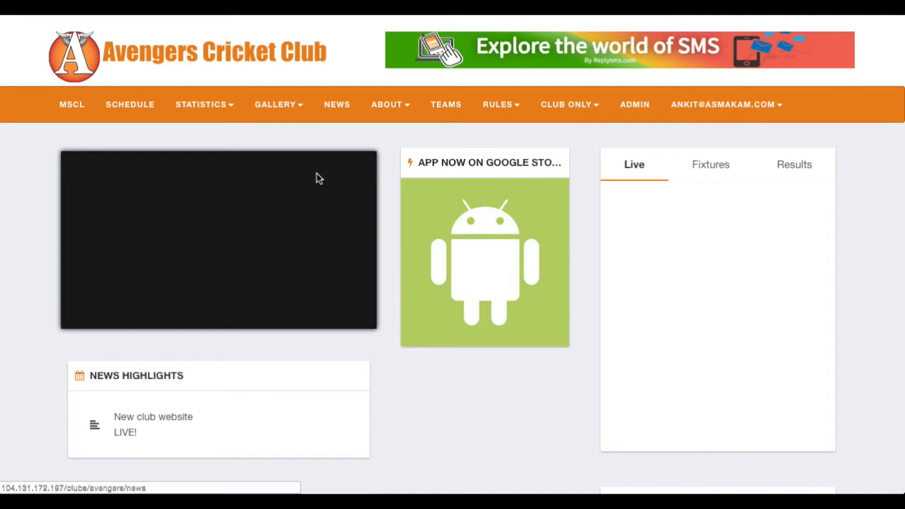
{"action": "left_click", "coordinate": [337, 106]}
{"action": "scroll", "coordinate": [414, 322], "scroll_direction": "down", "scroll_amount": 3}
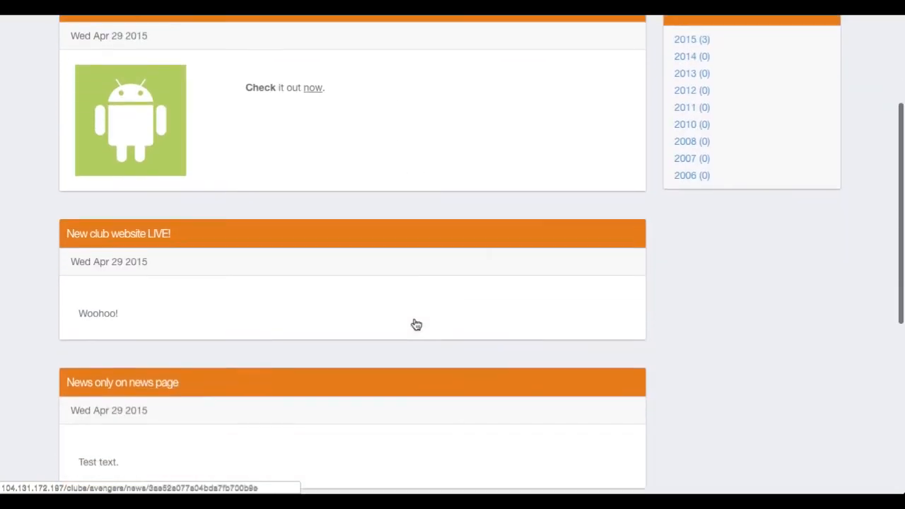
{"action": "scroll", "coordinate": [416, 324], "scroll_direction": "down", "scroll_amount": 1}
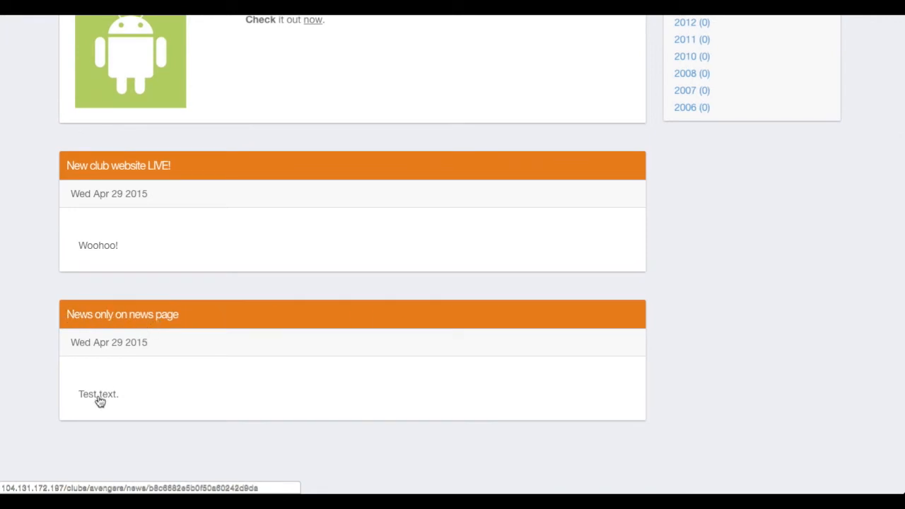
{"action": "scroll", "coordinate": [304, 287], "scroll_direction": "up", "scroll_amount": 4}
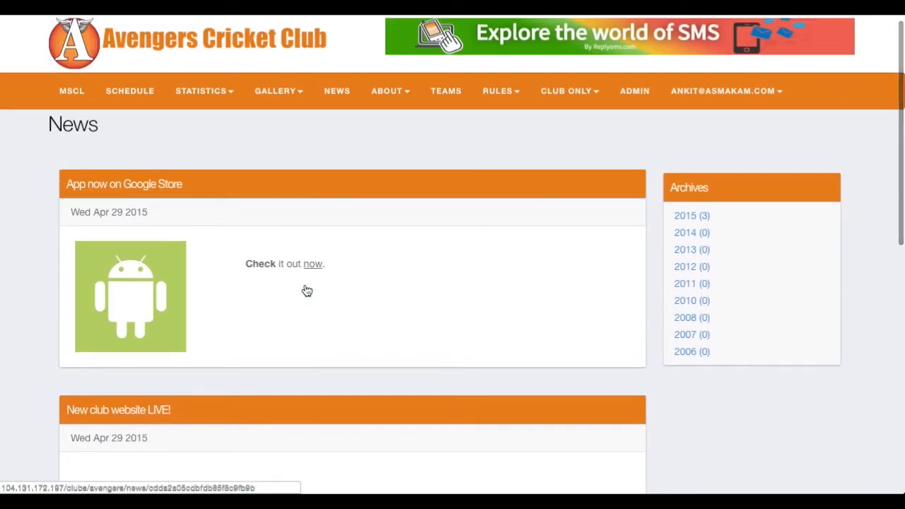
Start another news item from the admin panel and attach apple.png from the Desktop as its news image.
{"action": "left_click", "coordinate": [635, 94]}
{"action": "left_click", "coordinate": [353, 235]}
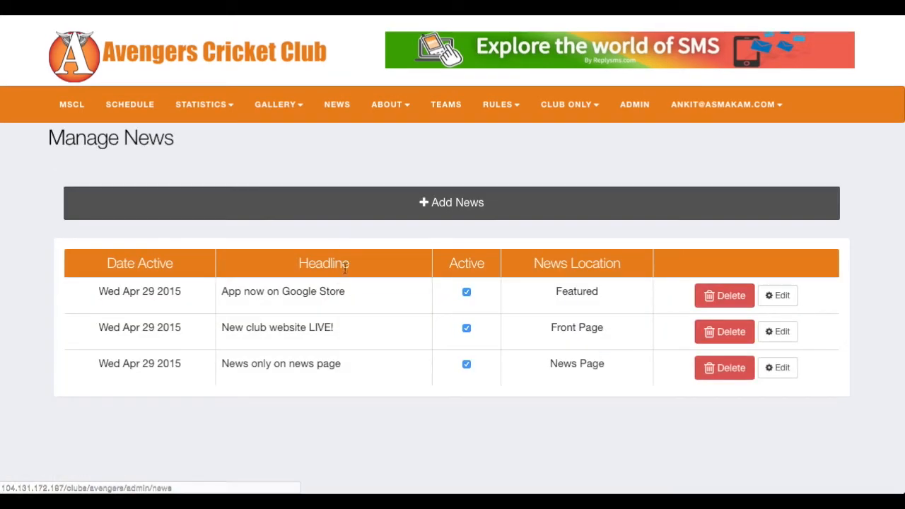
{"action": "left_click", "coordinate": [443, 211]}
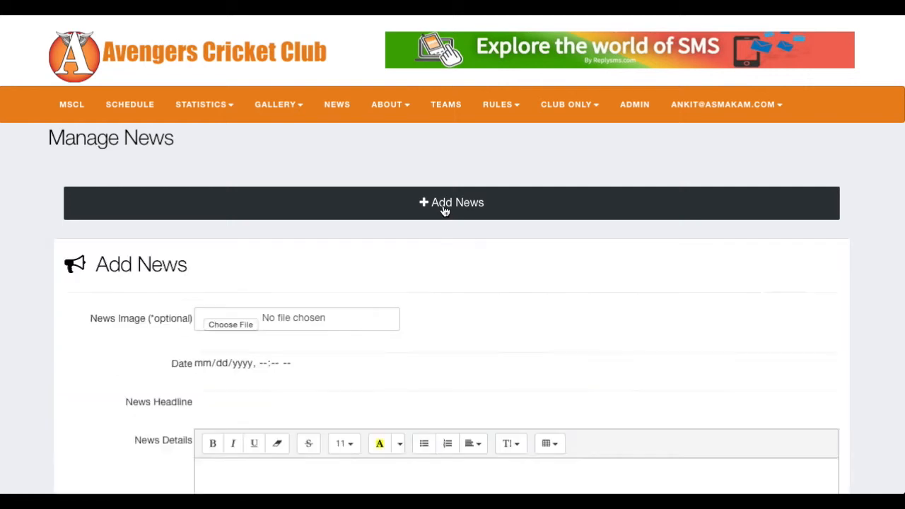
{"action": "left_click", "coordinate": [230, 325]}
{"action": "left_click", "coordinate": [262, 65]}
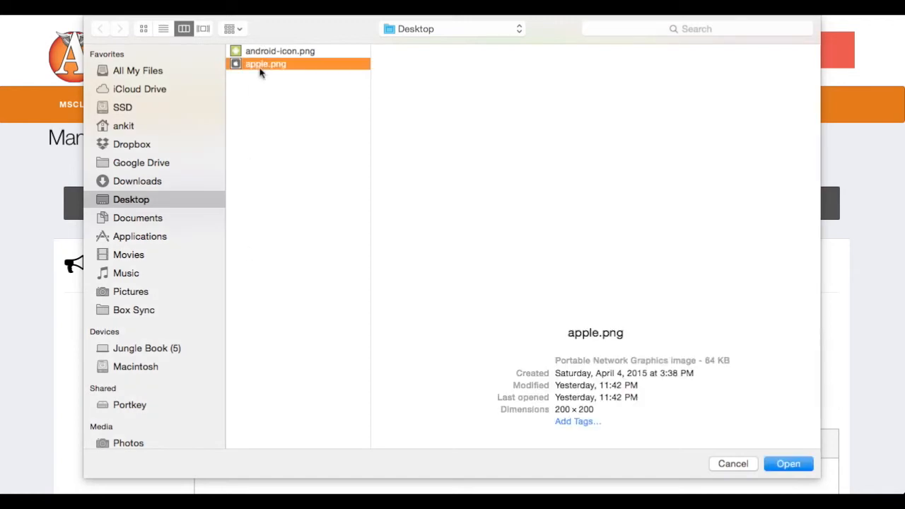
{"action": "double_click", "coordinate": [260, 65]}
{"action": "scroll", "coordinate": [323, 307], "scroll_direction": "down", "scroll_amount": 3}
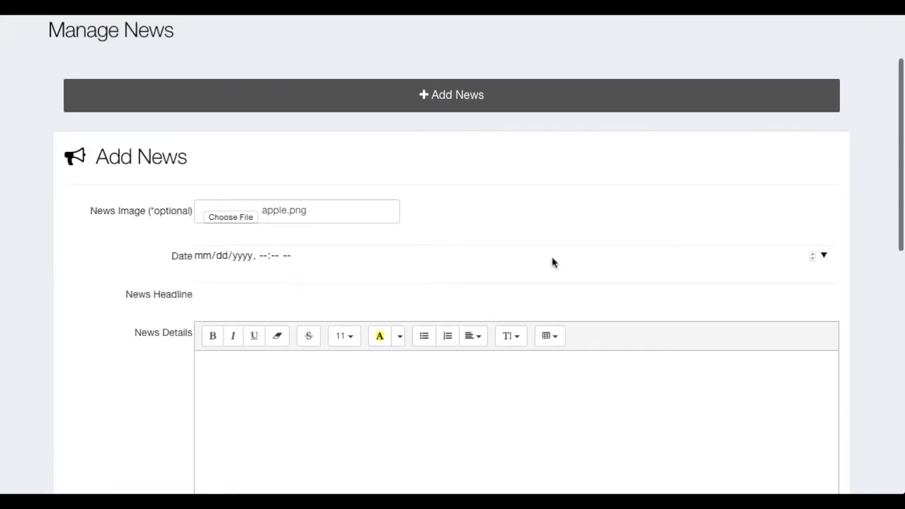
Set the news date to 04/29/2015, 08:00 AM, and enter "App now on iOS store" as the headline.
{"action": "left_click", "coordinate": [824, 255]}
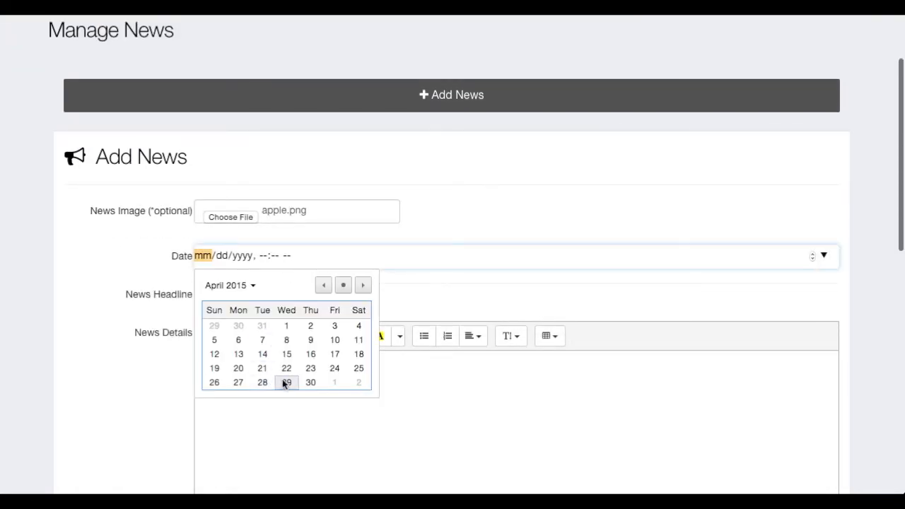
{"action": "left_click", "coordinate": [285, 382]}
{"action": "left_click", "coordinate": [259, 256]}
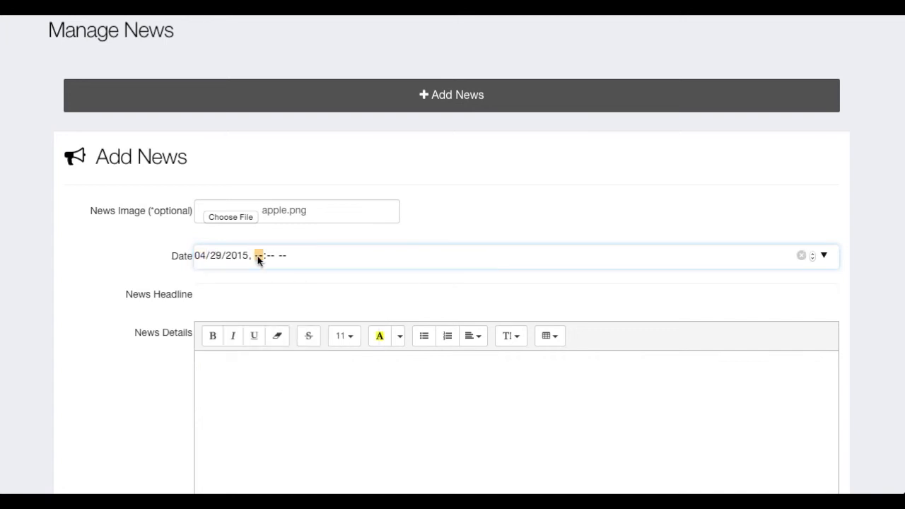
{"action": "type", "text": "080a"}
{"action": "left_click", "coordinate": [210, 290]}
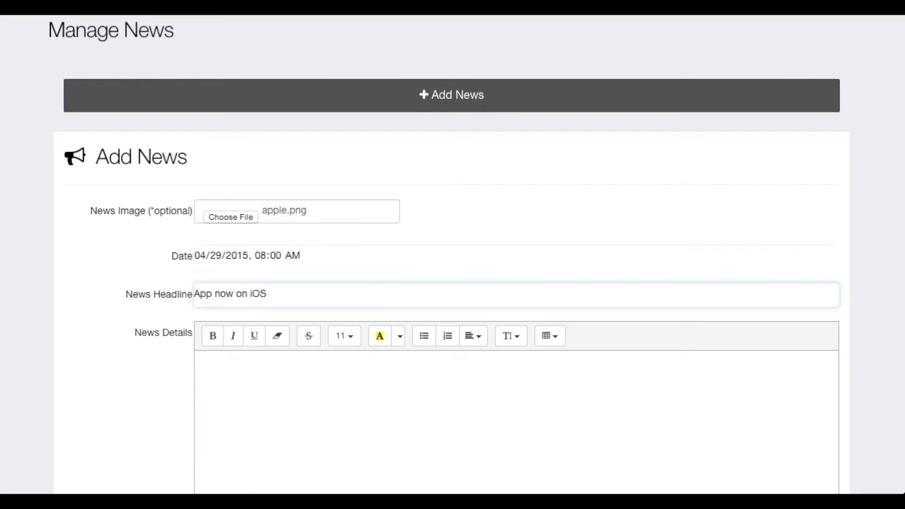
Enter "Check it out now." as the news details.
{"action": "scroll", "coordinate": [210, 288], "scroll_direction": "down", "scroll_amount": 2}
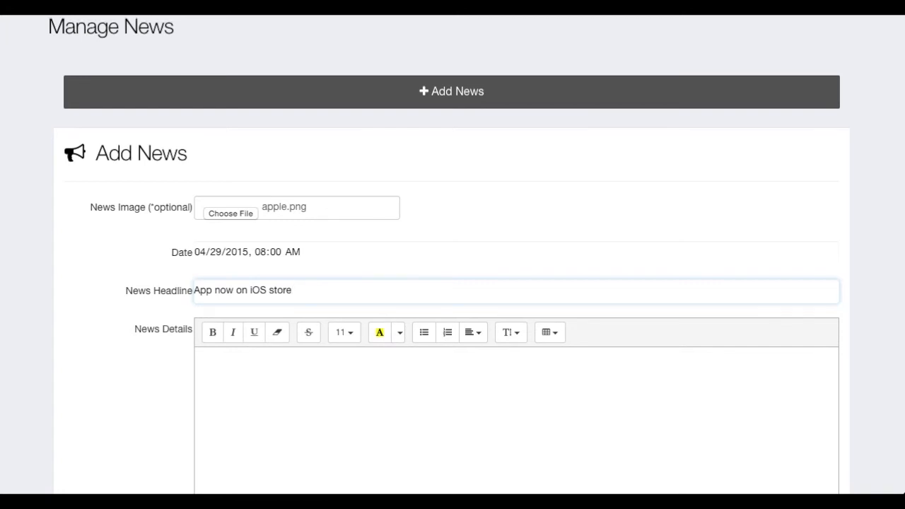
{"action": "left_click", "coordinate": [239, 241]}
{"action": "type", "text": "Chec"}
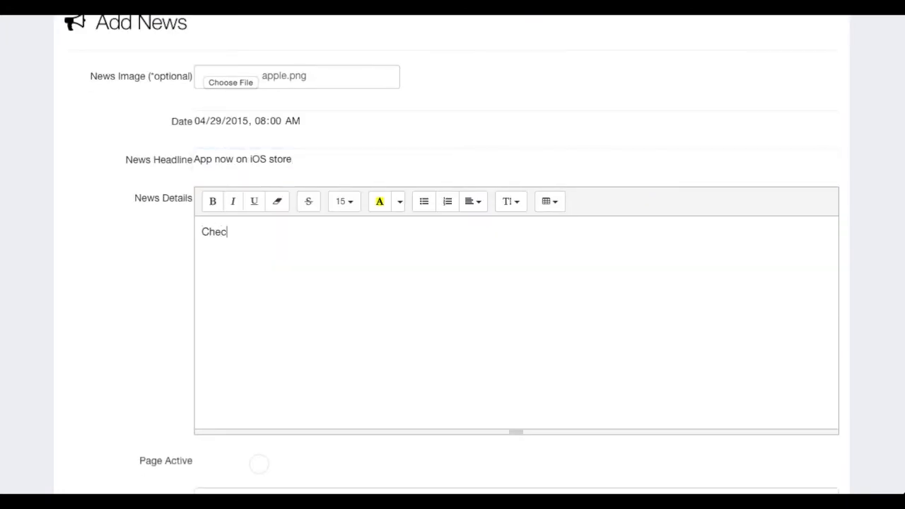
{"action": "type", "text": "k it out now."}
Mark the news item as active, set its placement to Featured and accessibility to Private, and save it.
{"action": "scroll", "coordinate": [265, 239], "scroll_direction": "down", "scroll_amount": 3}
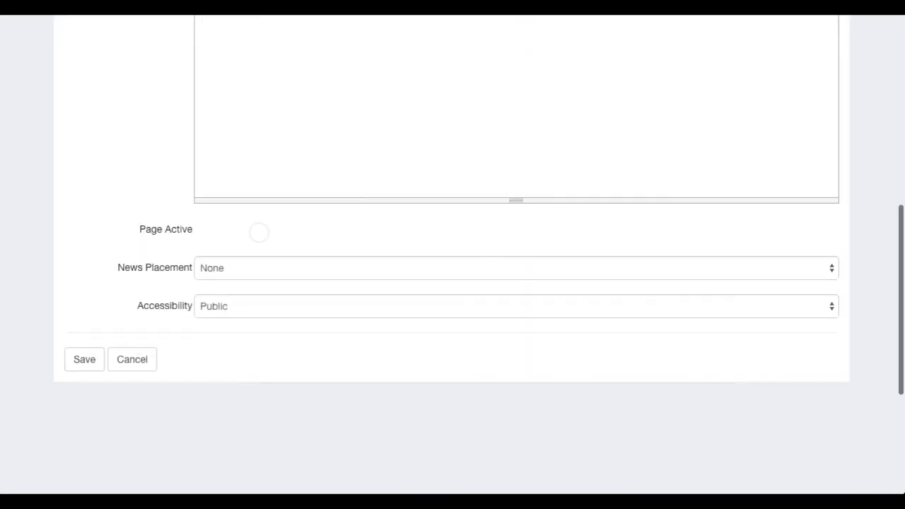
{"action": "left_click", "coordinate": [259, 236]}
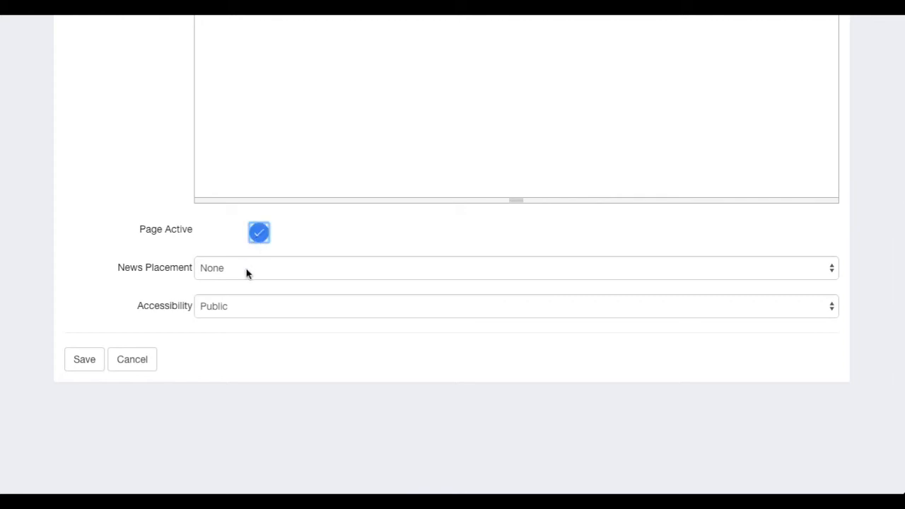
{"action": "left_click", "coordinate": [247, 271]}
{"action": "left_click", "coordinate": [239, 296]}
{"action": "left_click", "coordinate": [239, 301]}
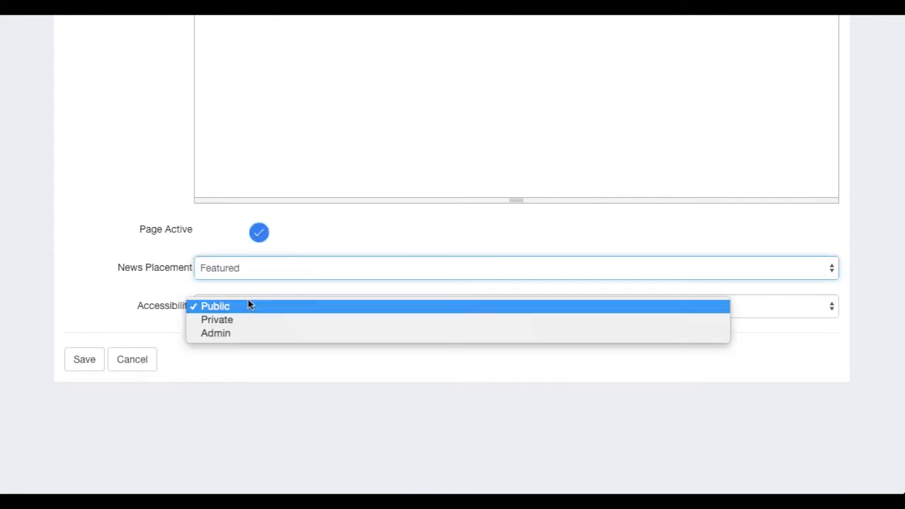
{"action": "left_click", "coordinate": [245, 319]}
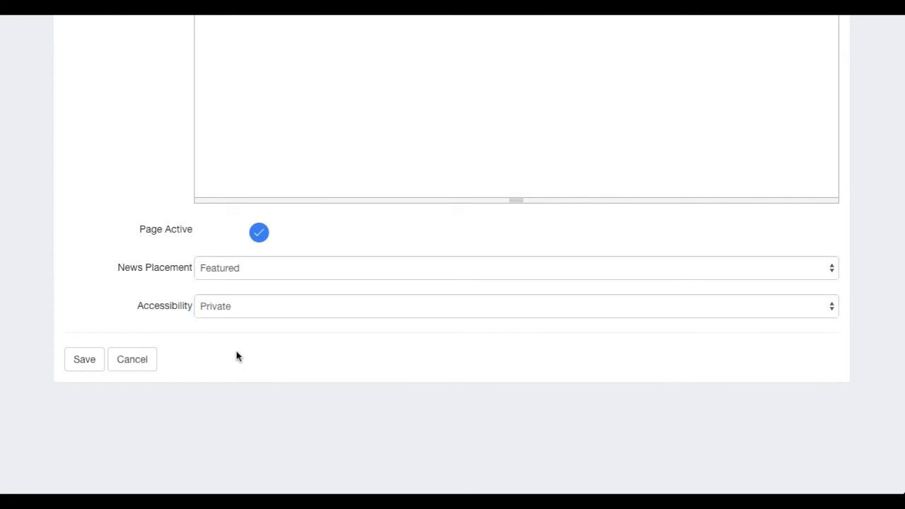
{"action": "left_click", "coordinate": [73, 361]}
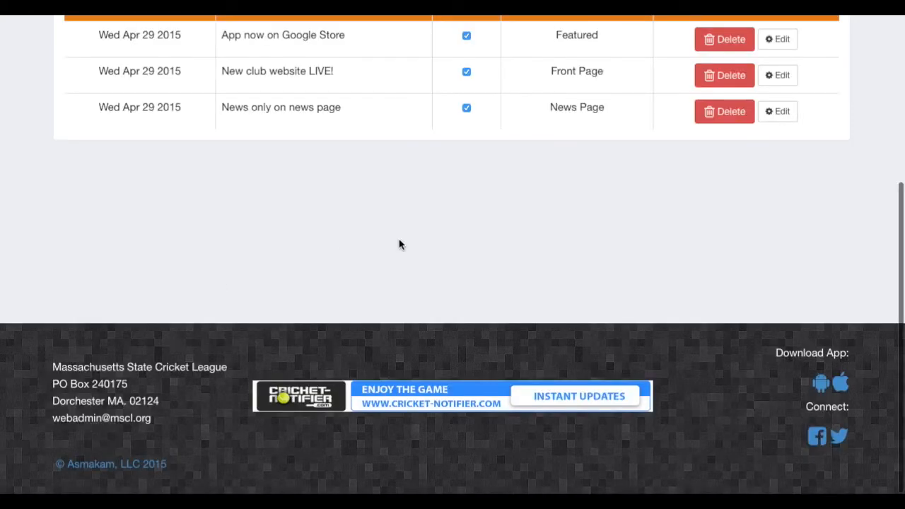
Check the iOS store item in the news list and among the featured news on the club's home page.
{"action": "scroll", "coordinate": [399, 244], "scroll_direction": "up", "scroll_amount": 10}
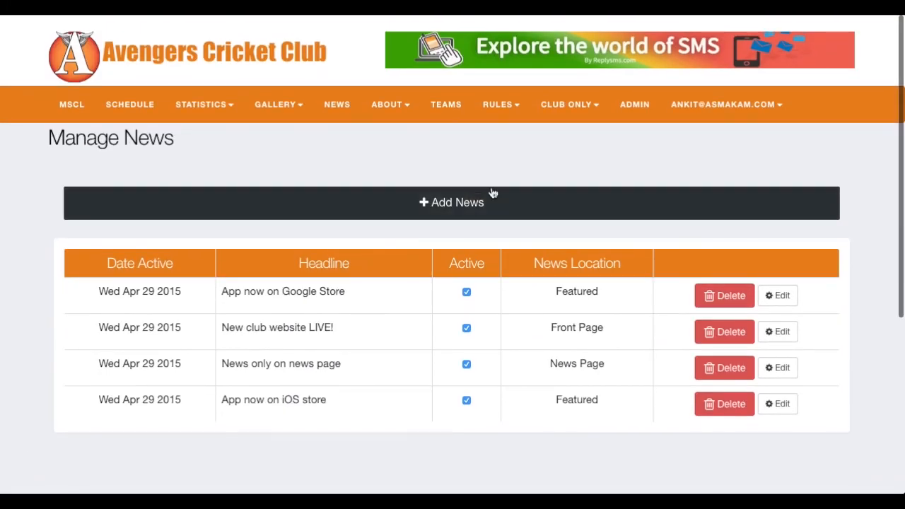
{"action": "left_click", "coordinate": [219, 61]}
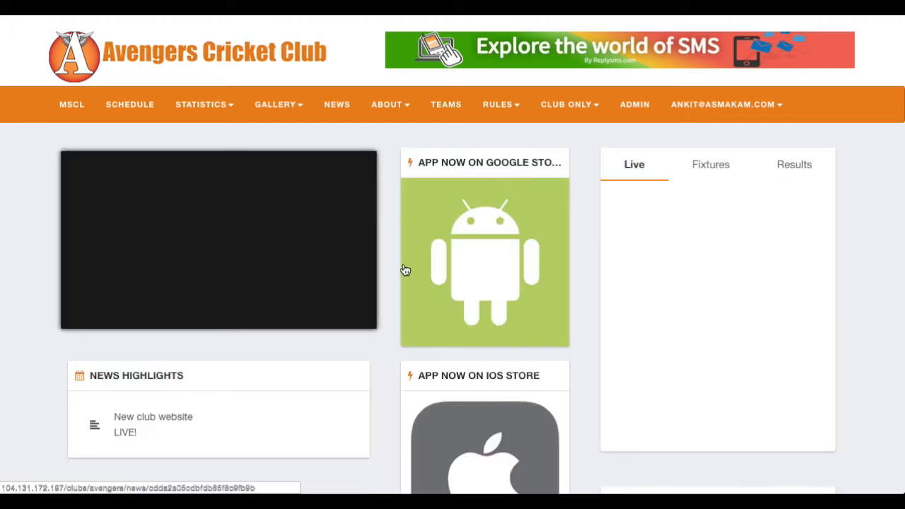
{"action": "scroll", "coordinate": [403, 269], "scroll_direction": "down", "scroll_amount": 3}
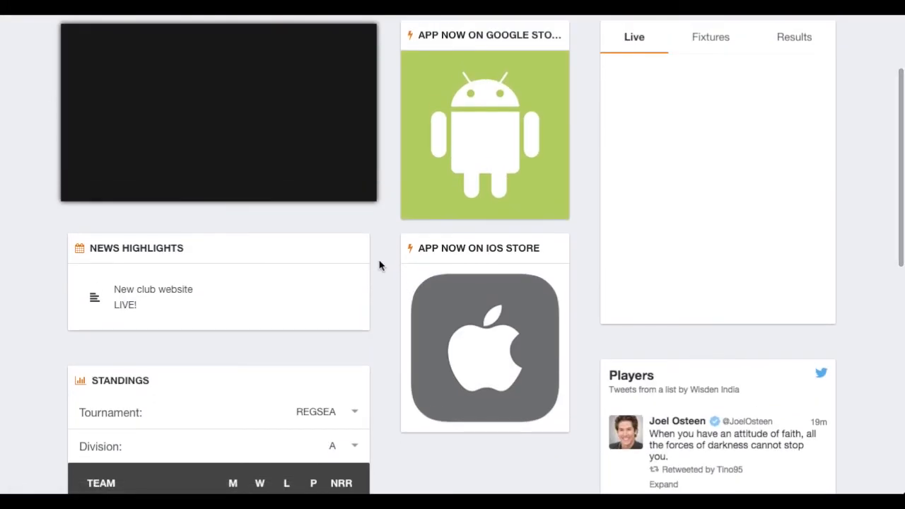
{"action": "scroll", "coordinate": [379, 265], "scroll_direction": "up", "scroll_amount": 2}
{"action": "scroll", "coordinate": [379, 265], "scroll_direction": "down", "scroll_amount": 1}
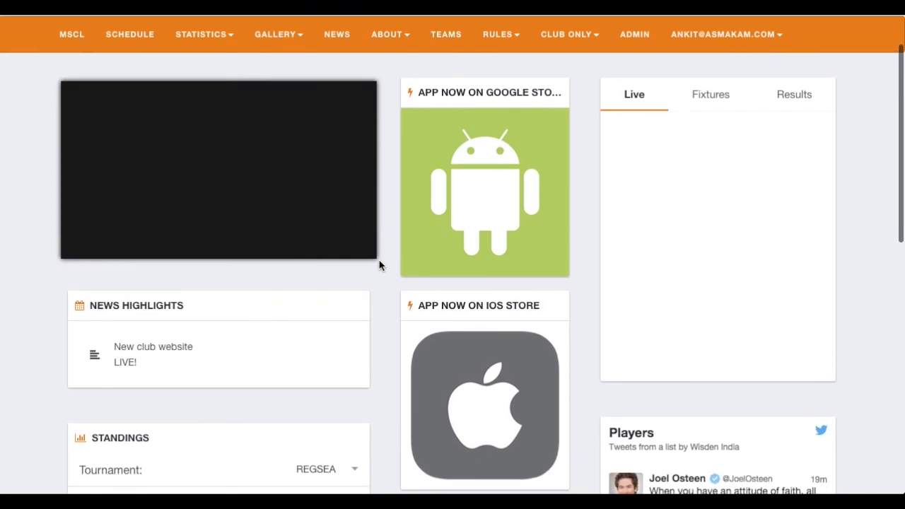
{"action": "scroll", "coordinate": [379, 265], "scroll_direction": "down", "scroll_amount": 1}
{"action": "scroll", "coordinate": [379, 265], "scroll_direction": "up", "scroll_amount": 2}
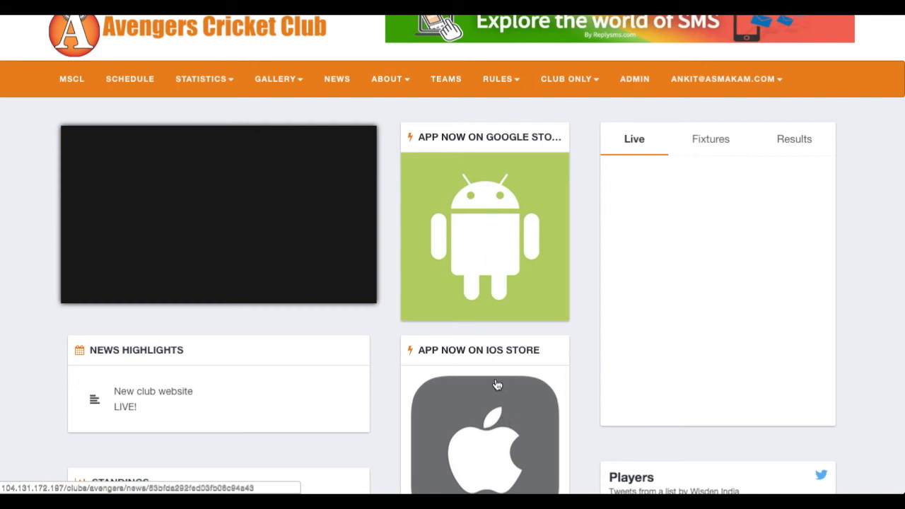
Sign out of the club website and check which featured news the home page shows to visitors.
{"action": "left_click", "coordinate": [717, 94]}
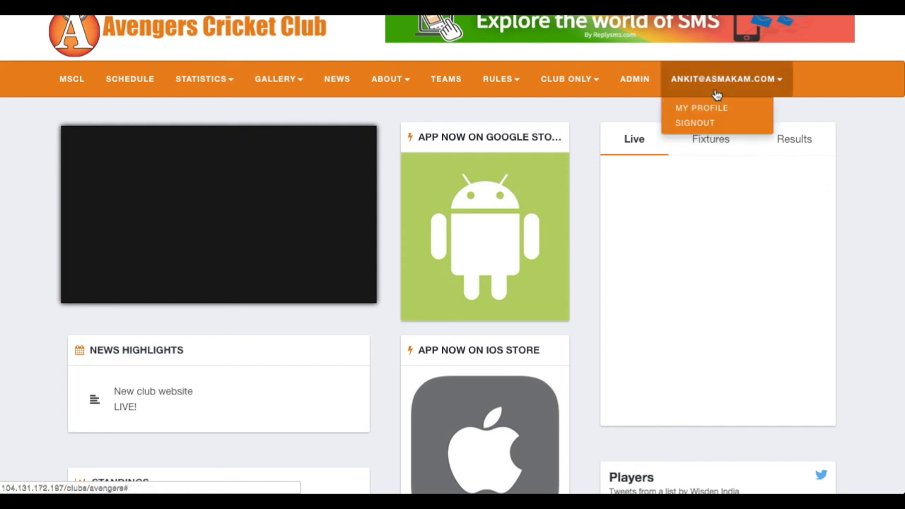
{"action": "left_click", "coordinate": [694, 122]}
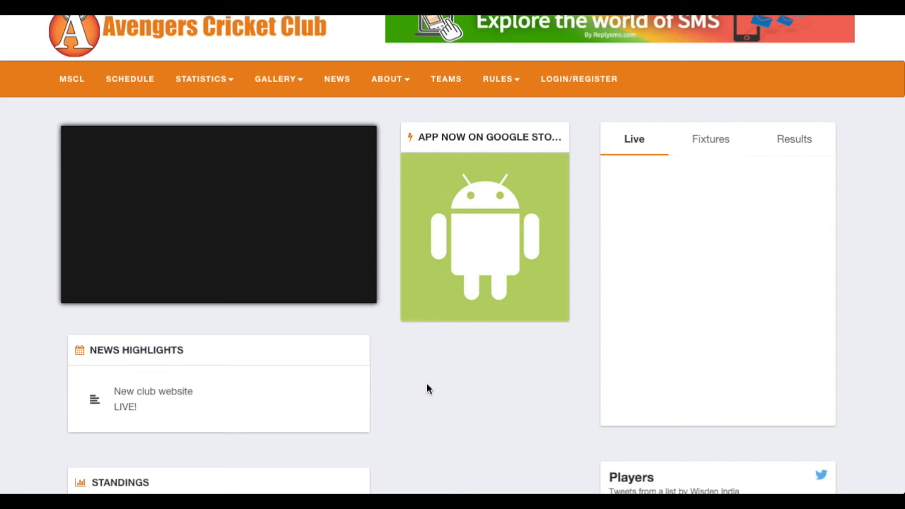
{"action": "scroll", "coordinate": [427, 386], "scroll_direction": "up", "scroll_amount": 1}
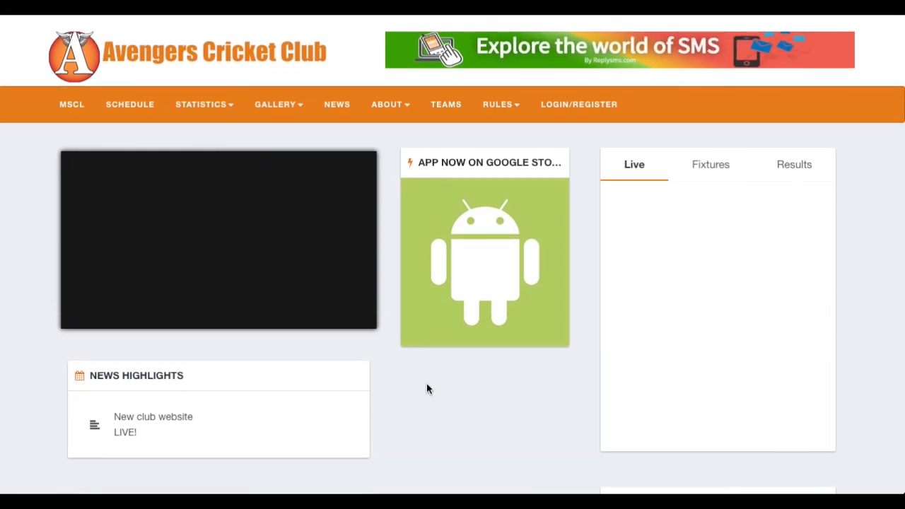